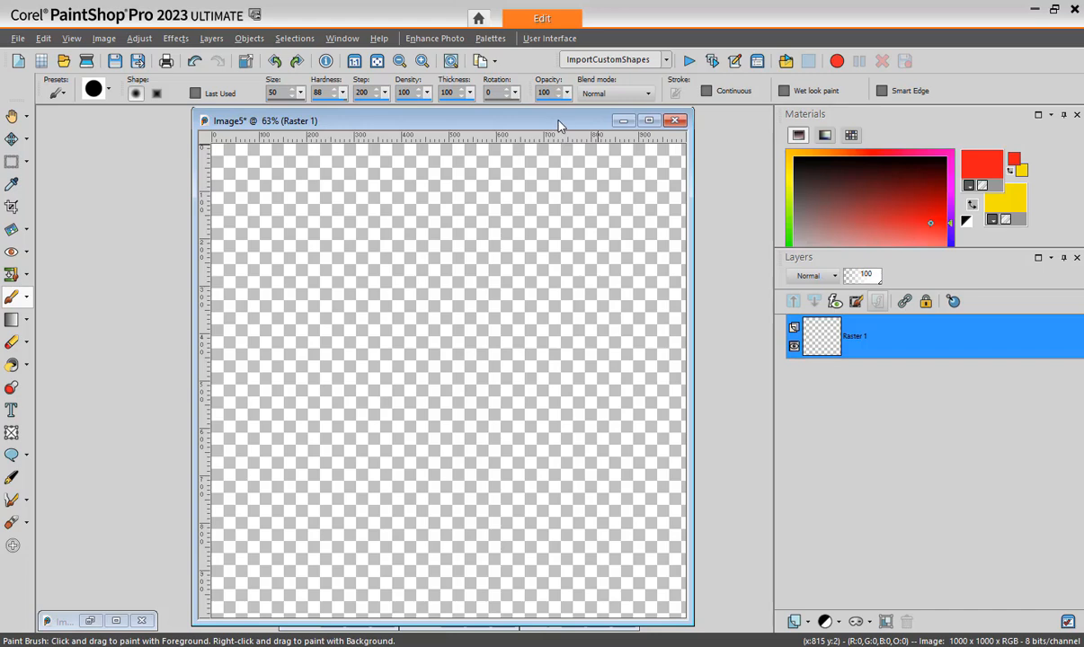
Flood-fill the empty Raster 1 layer with red and apply the Texture effect to it with a depth of 14
click(12, 364)
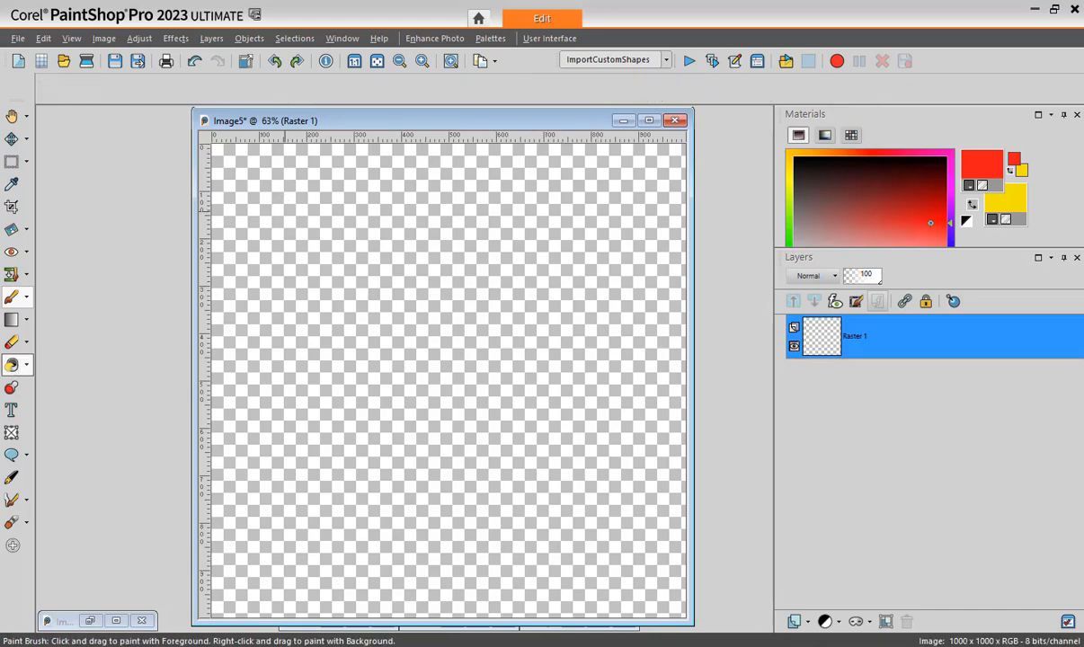
click(396, 330)
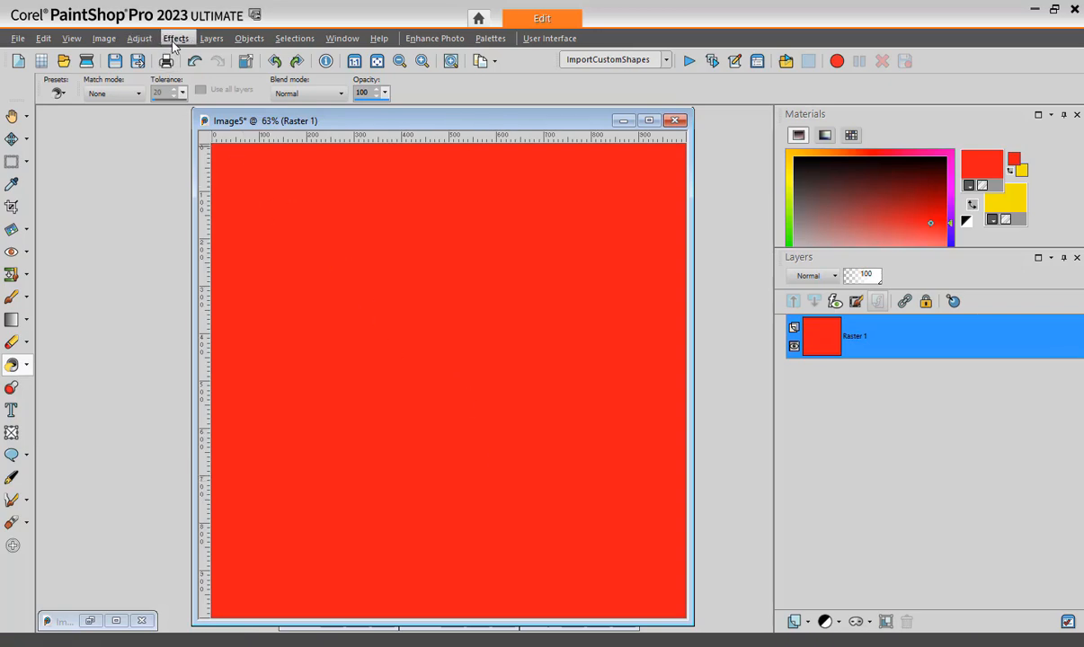
click(176, 40)
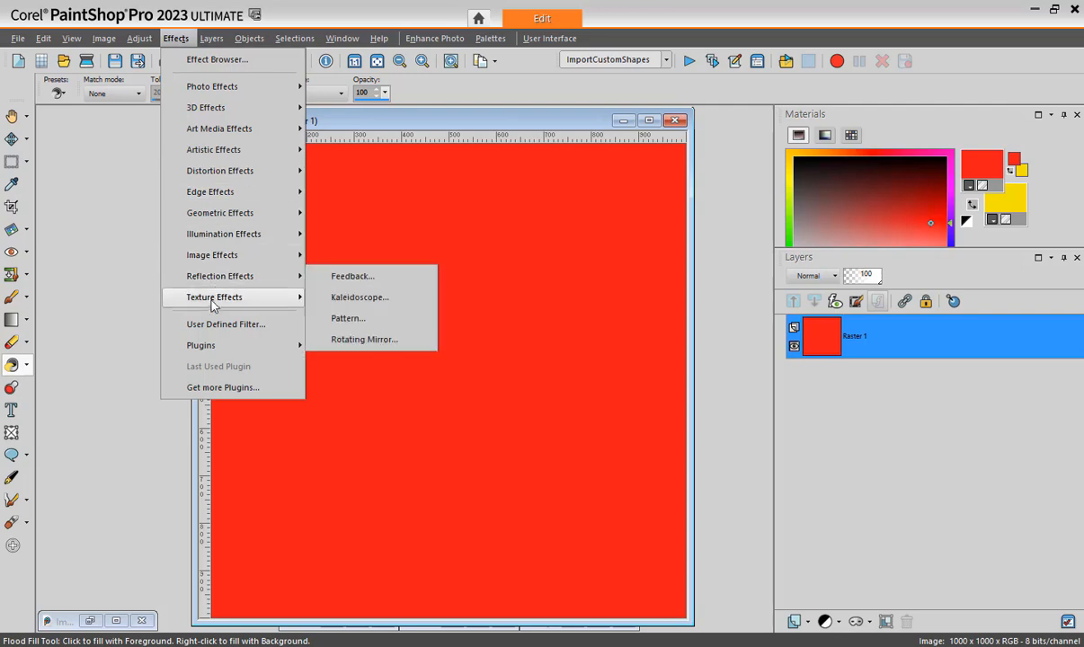
mouse_move(205, 296)
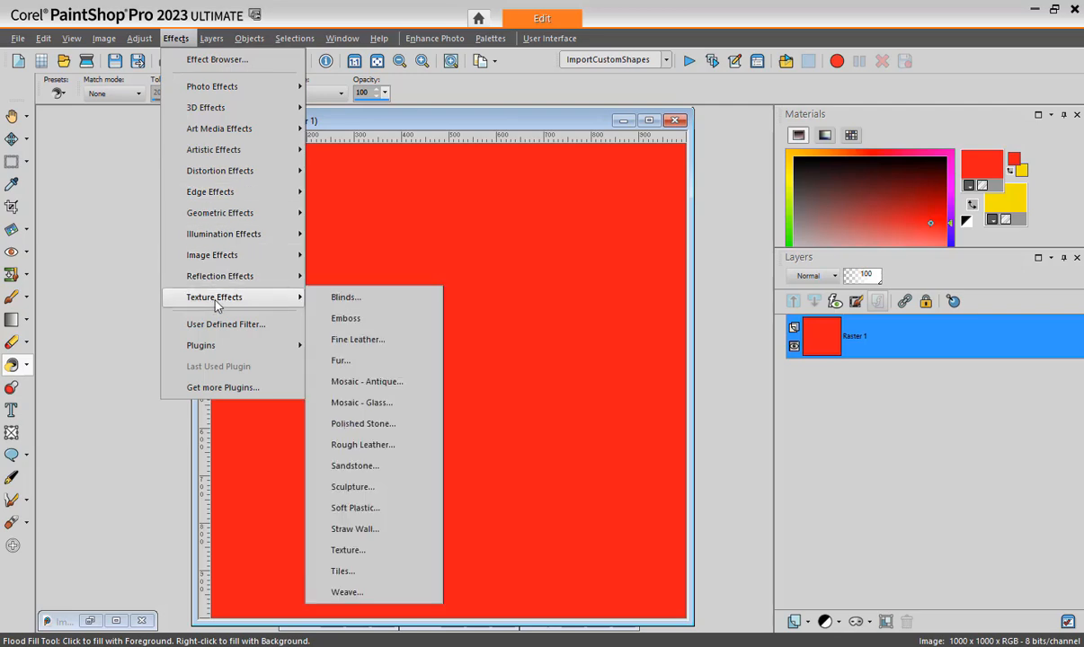
click(342, 549)
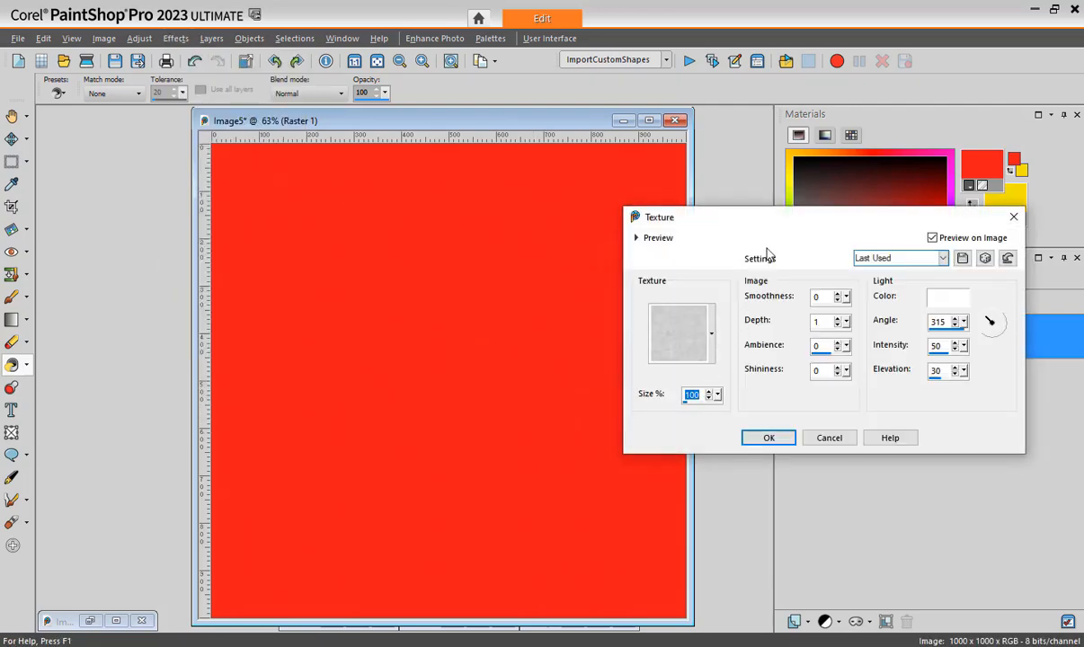
drag(789, 229, 849, 220)
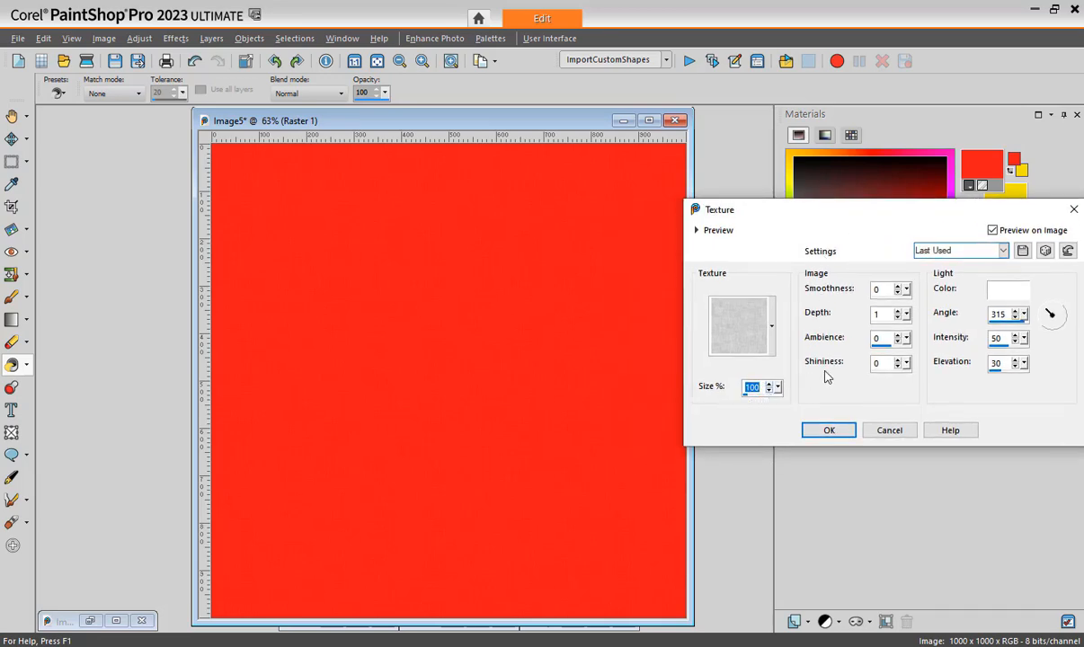
drag(877, 322, 875, 324)
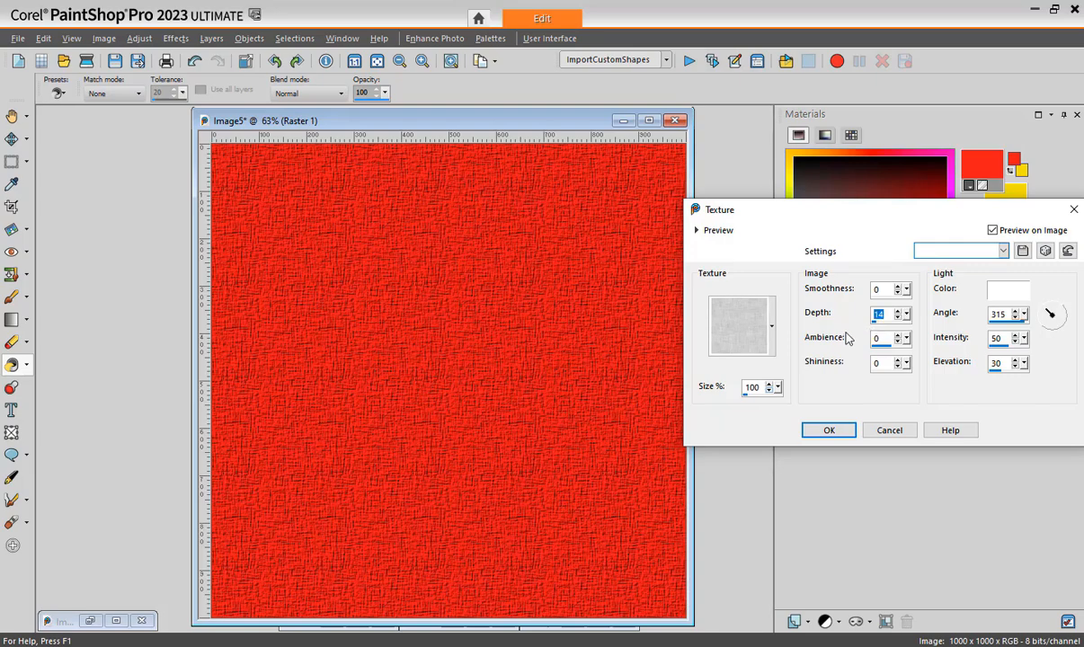
click(825, 433)
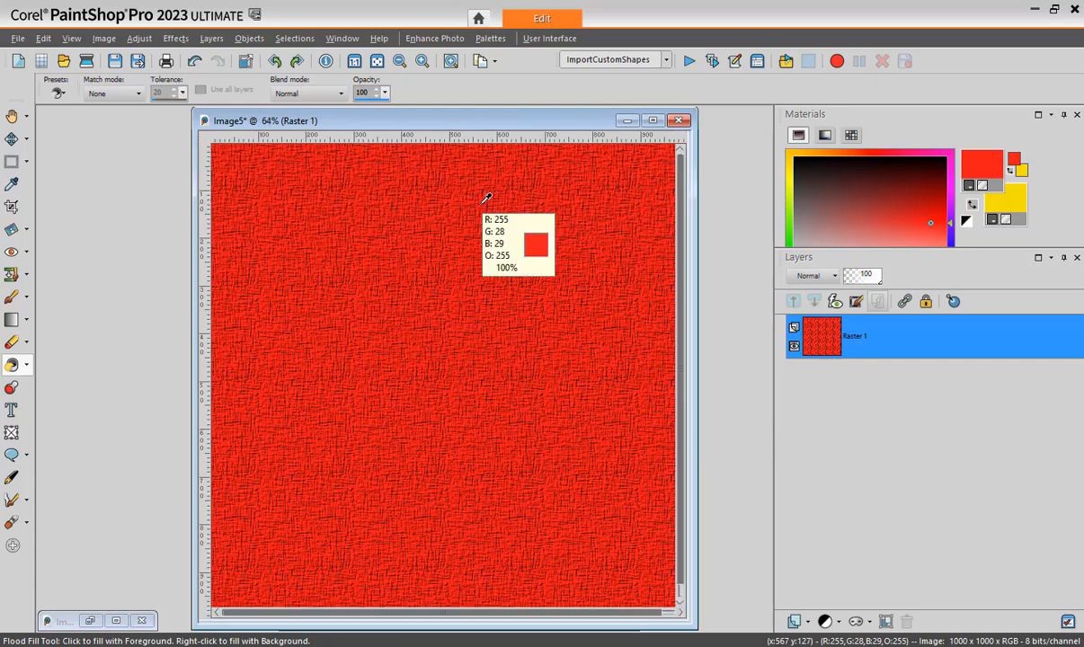
Examine the texture on the red layer at close range and at normal size
scroll(486, 198, up, 1)
scroll(468, 238, up, 1)
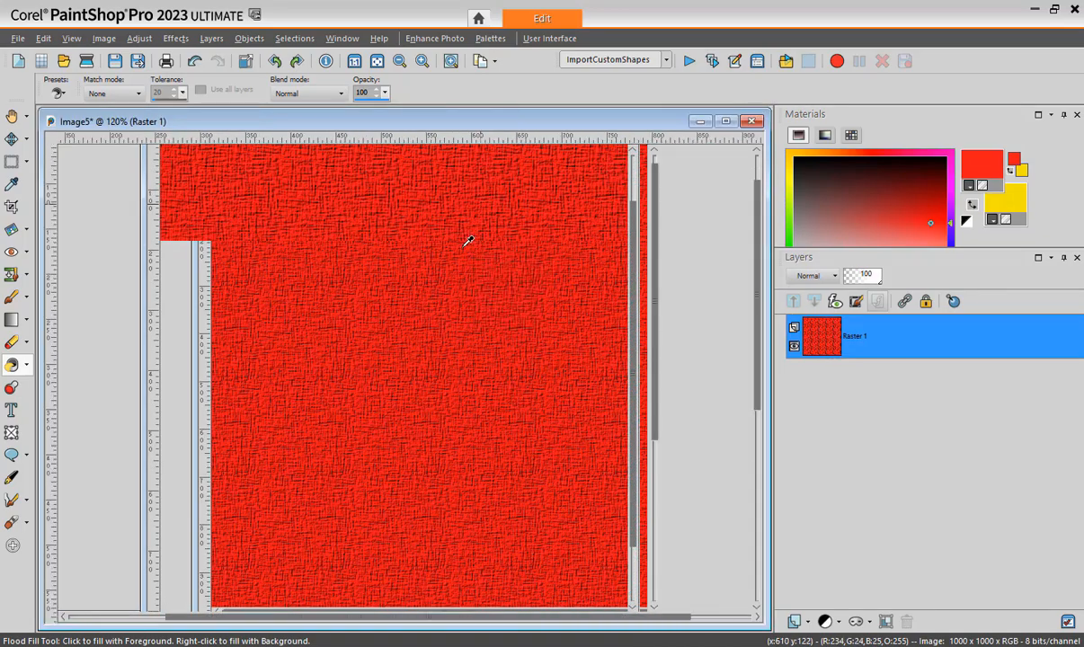
scroll(468, 238, up, 4)
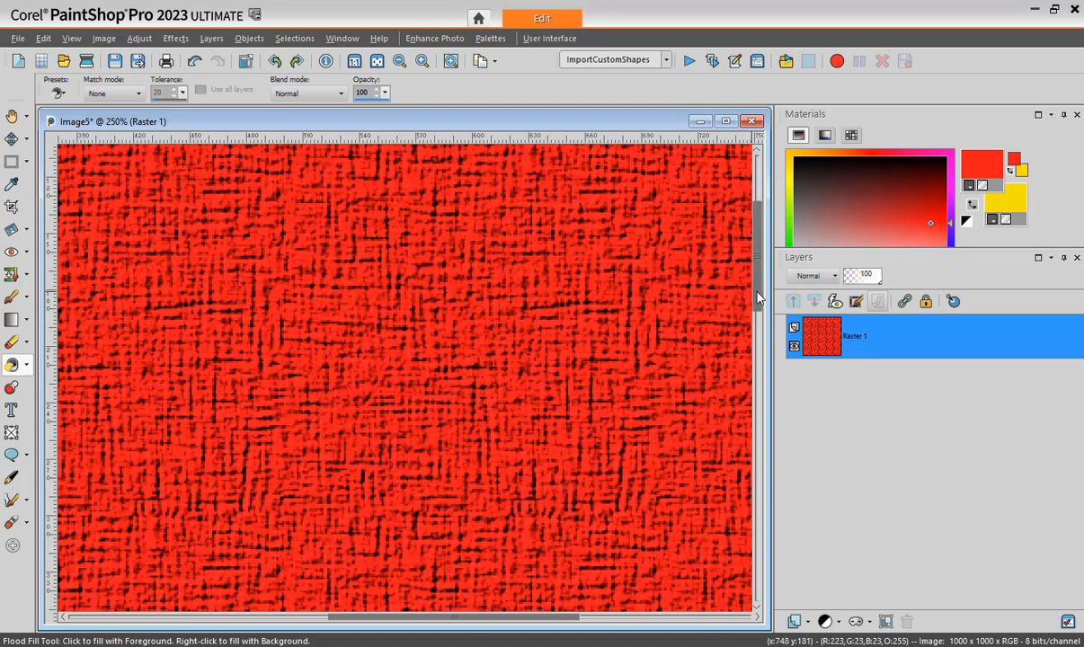
drag(757, 293, 761, 290)
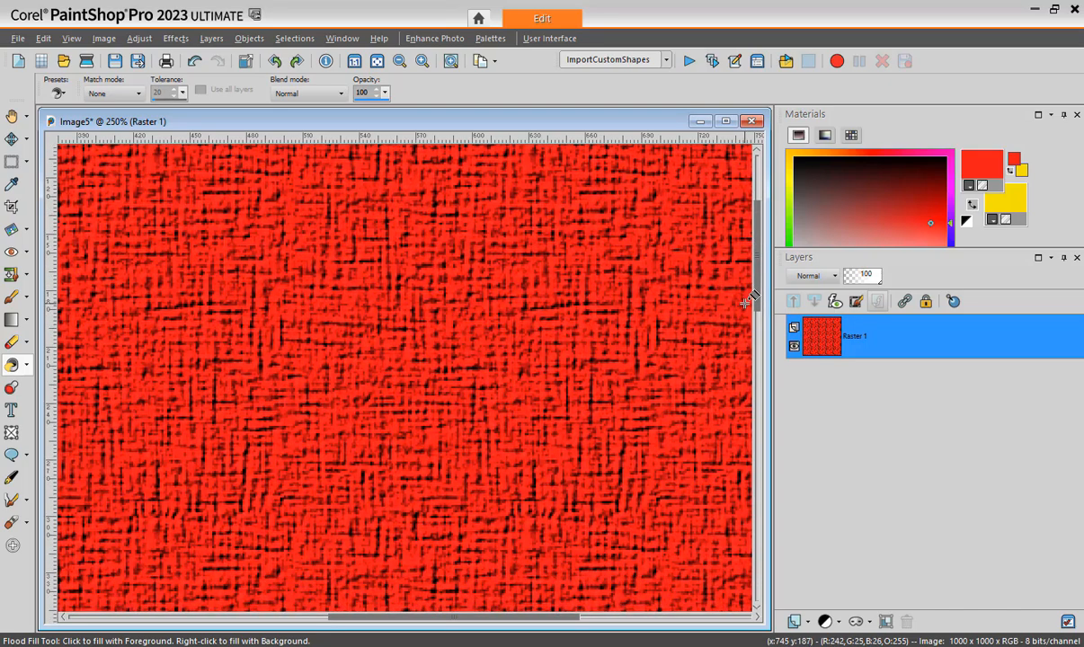
drag(758, 295, 757, 303)
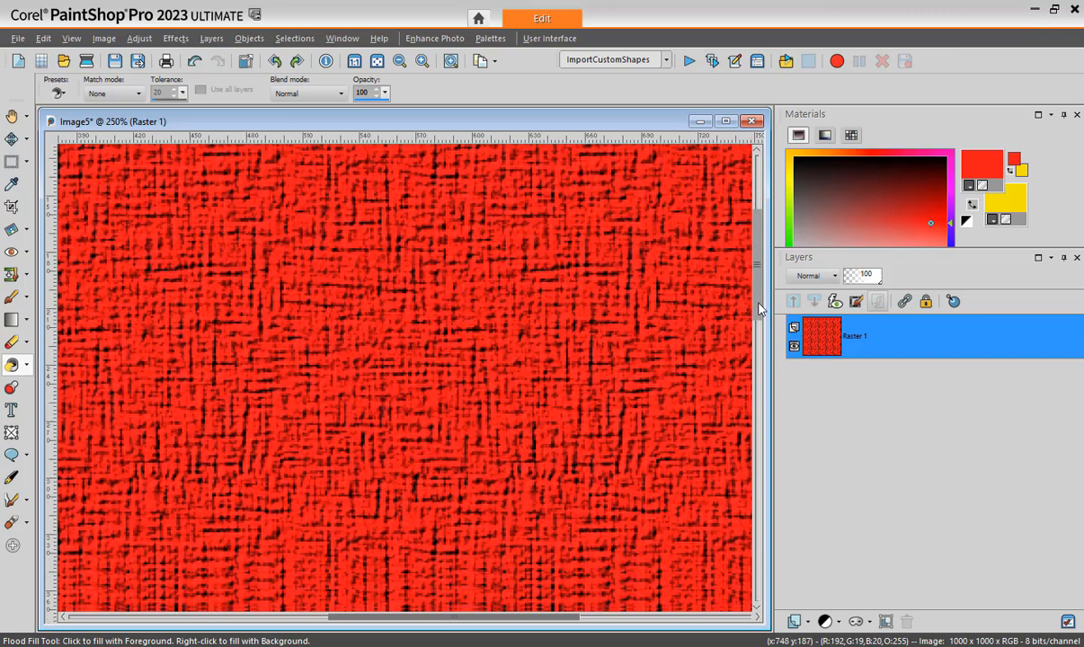
scroll(679, 338, down, 4)
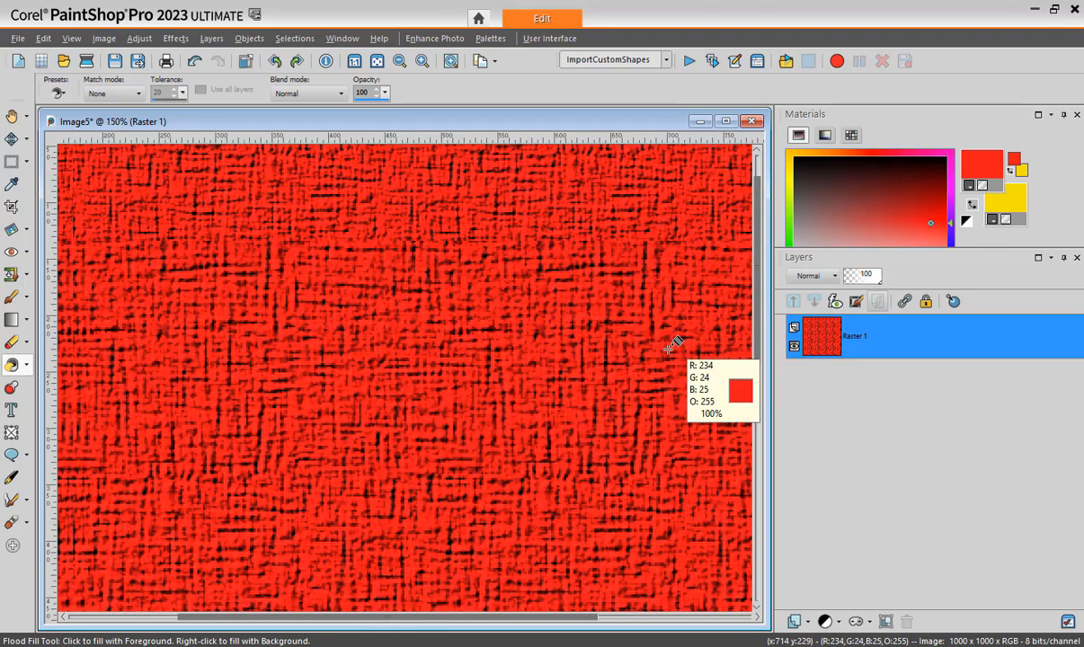
scroll(683, 348, down, 1)
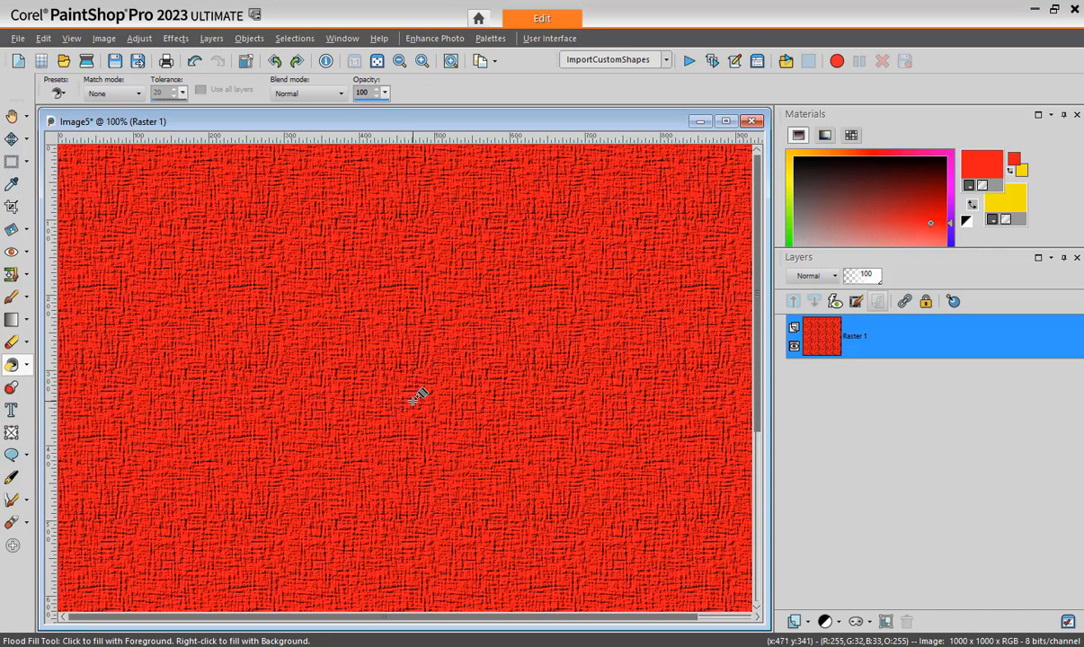
Add a new raster layer above Raster 1 and flood-fill it with the plain red foreground colour
click(807, 627)
click(815, 493)
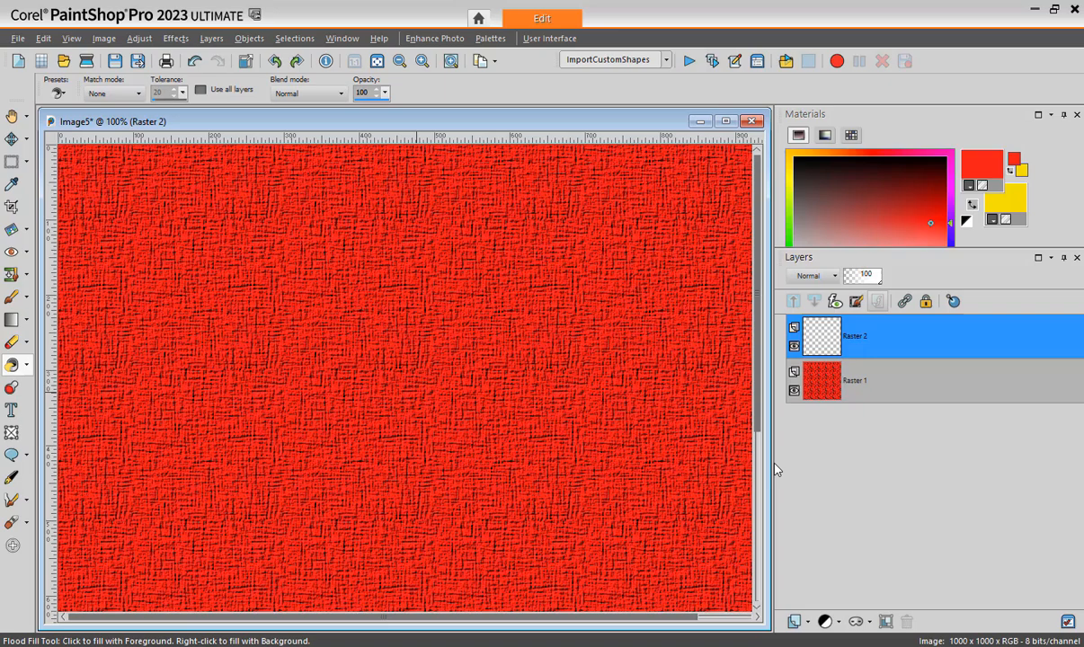
click(571, 385)
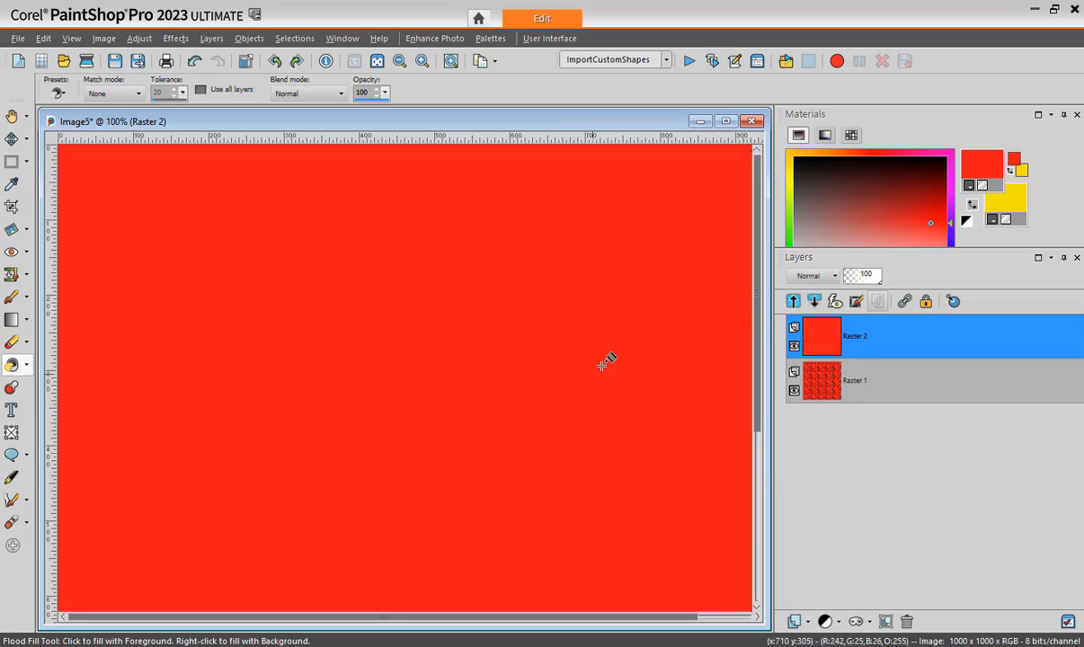
Set the foreground material to magenta #f21cd1 with texture enabled, try it as a fill on Raster 2, and undo that fill
click(987, 160)
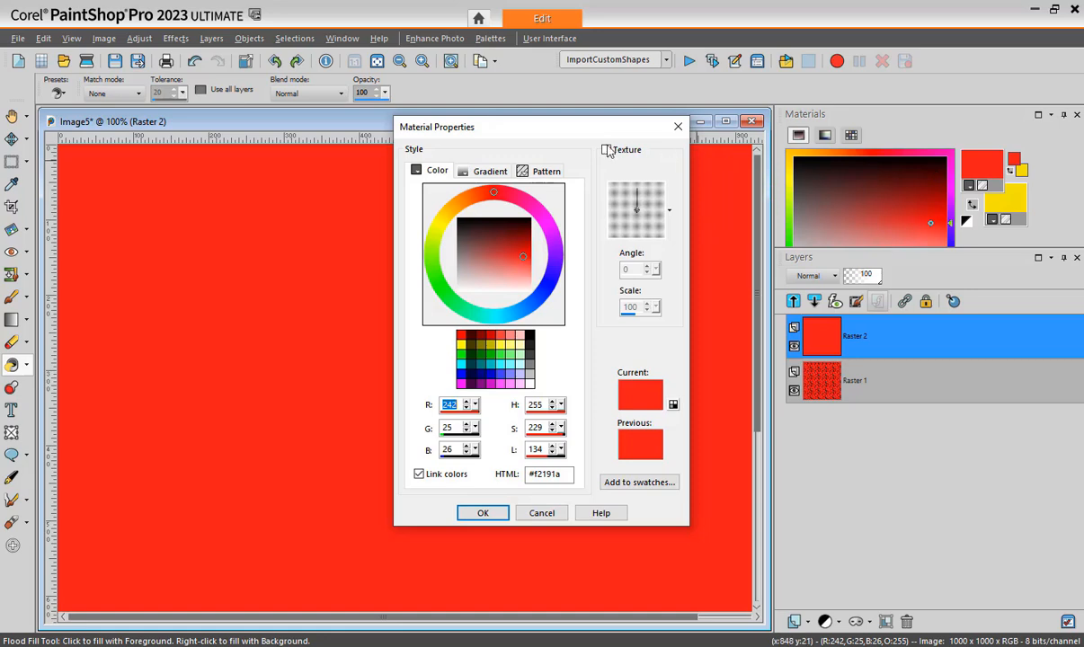
click(607, 150)
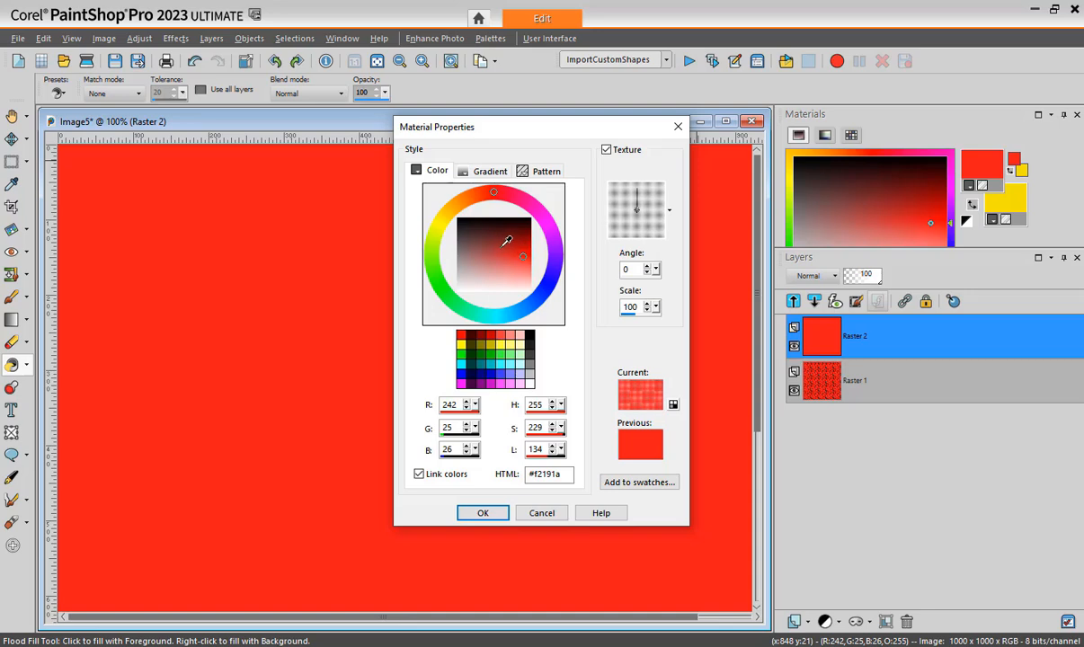
click(544, 208)
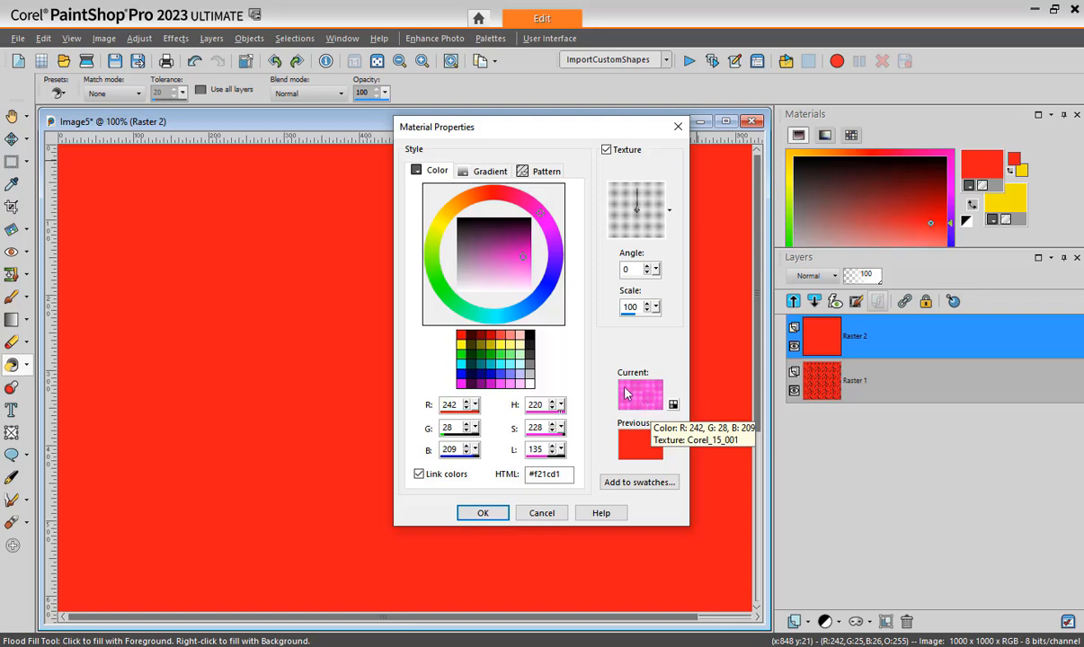
click(484, 513)
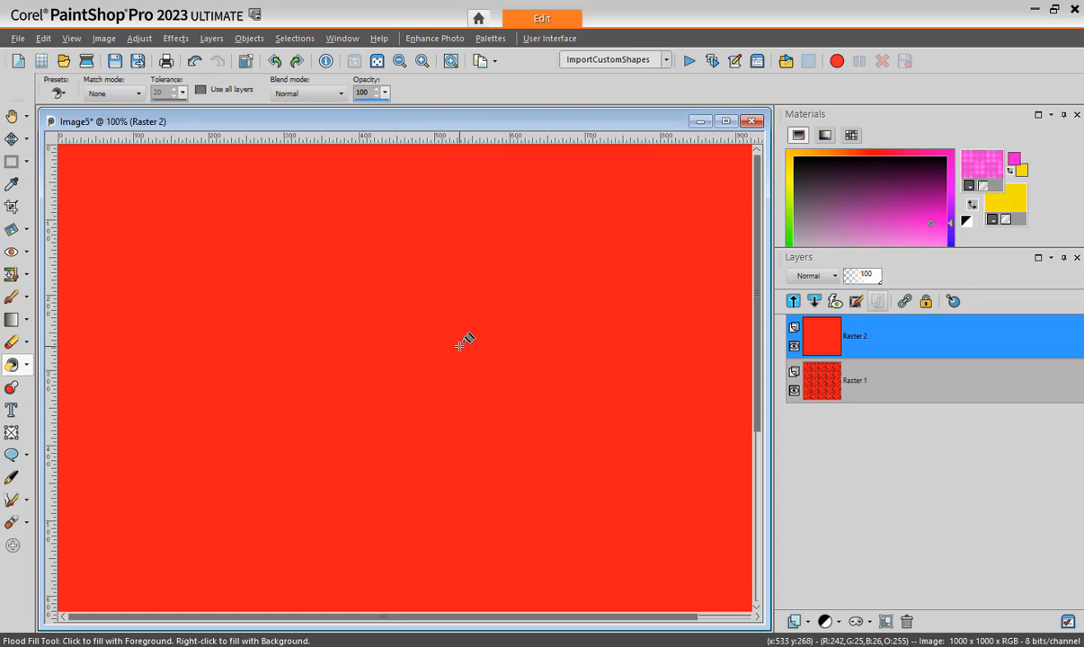
click(433, 329)
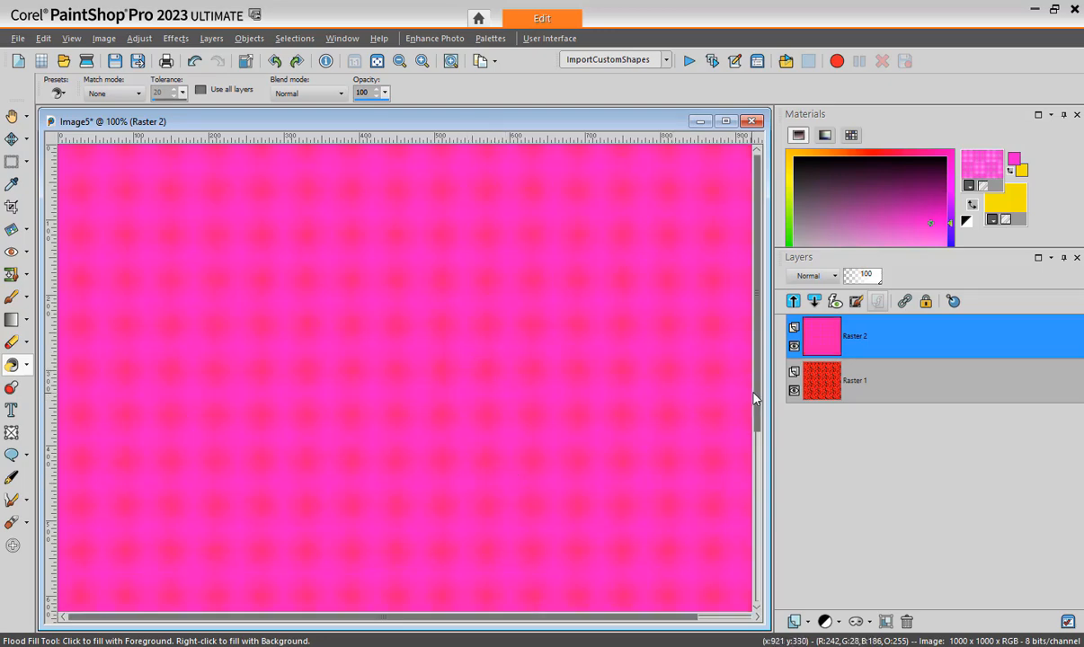
key(ctrl+z)
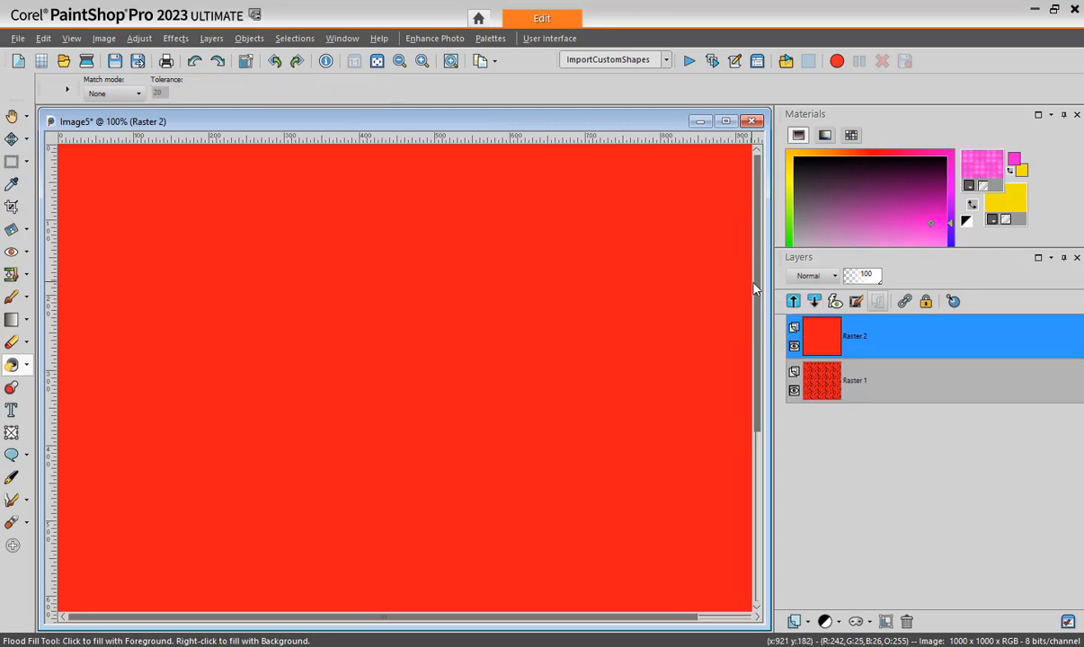
Change the foreground material's texture to Bricks and flood-fill Raster 2 with it
click(642, 221)
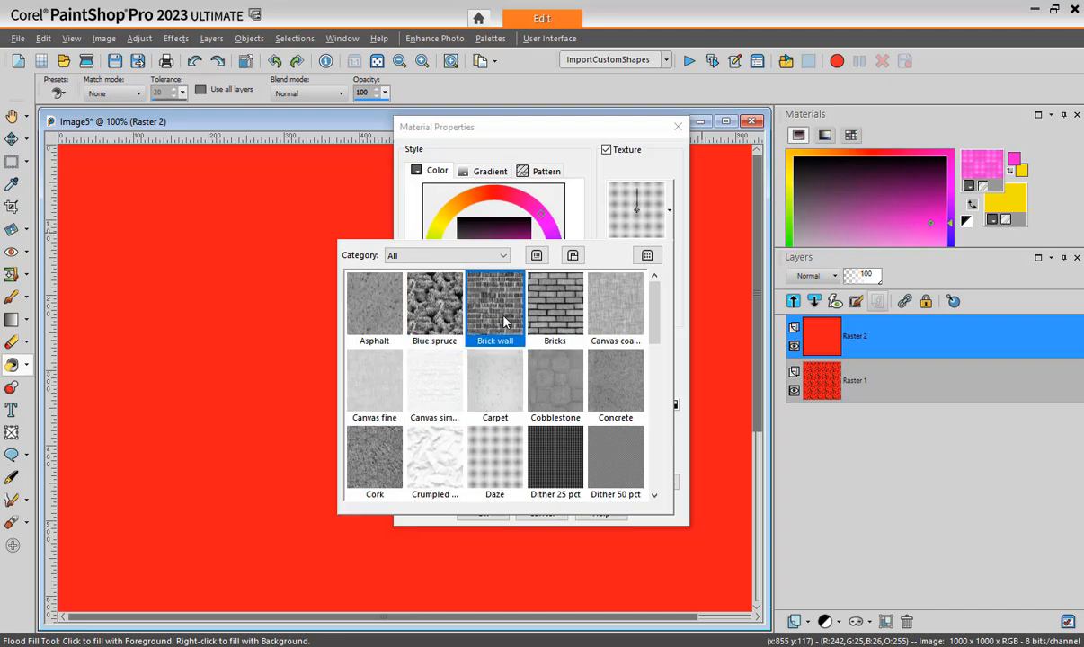
click(555, 318)
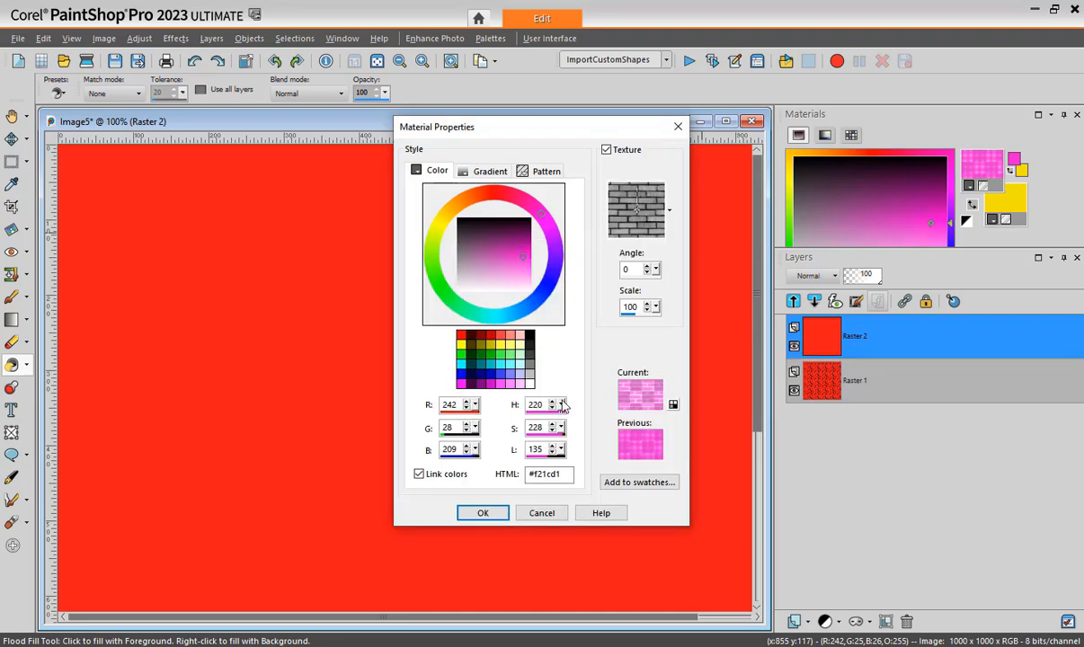
click(483, 513)
click(456, 435)
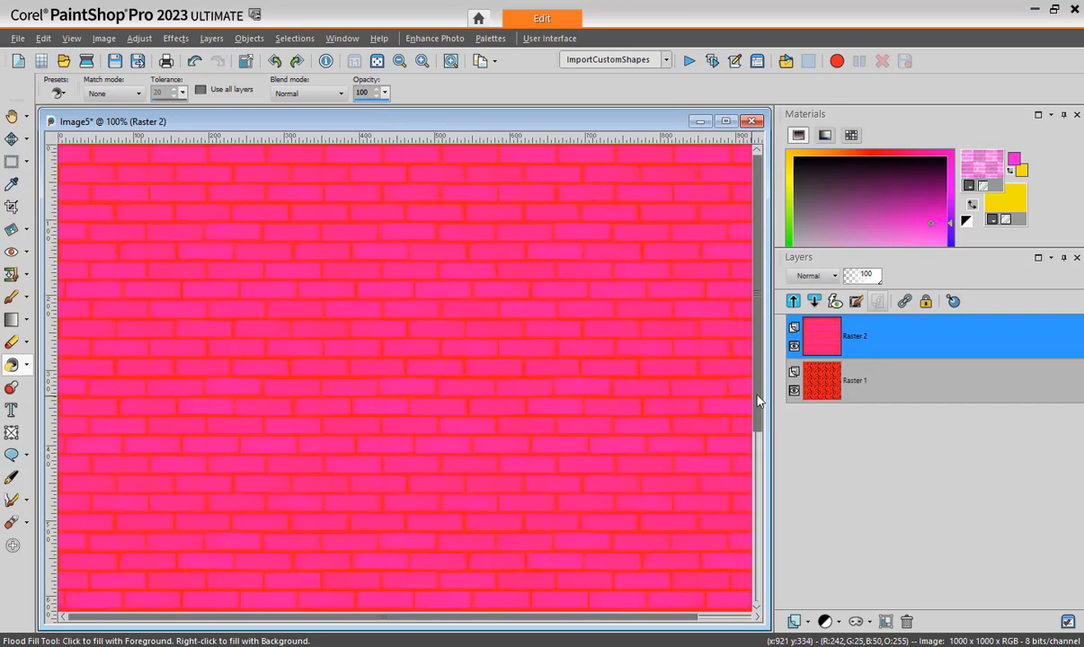
Hide and show Raster 2 to compare its brick fill with the textured red layer below
scroll(743, 405, down, 2)
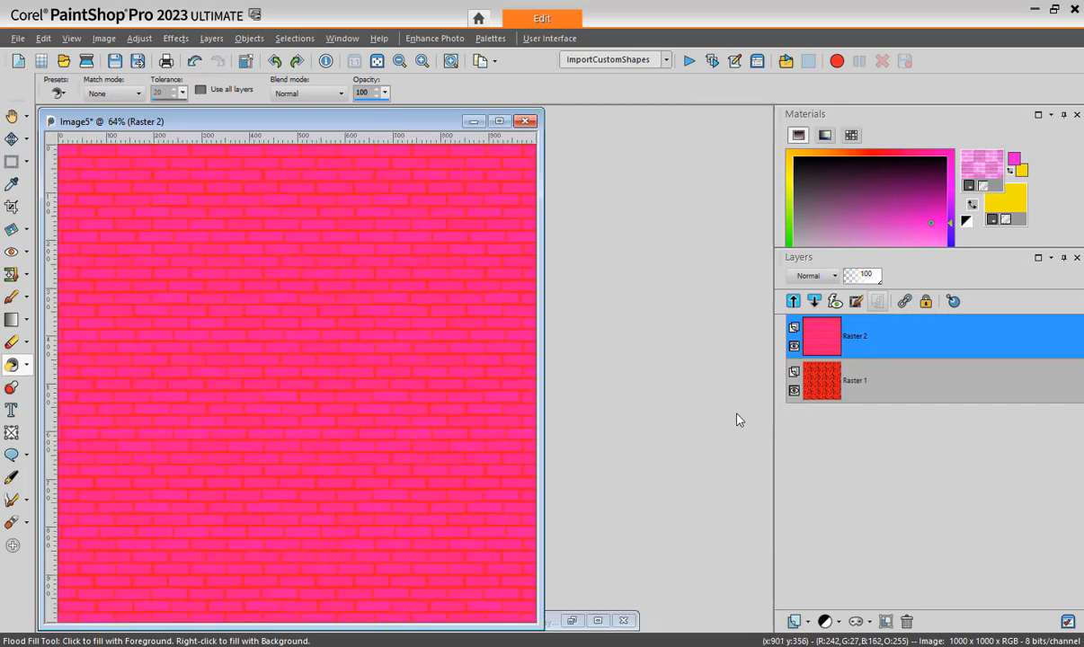
drag(415, 123, 467, 129)
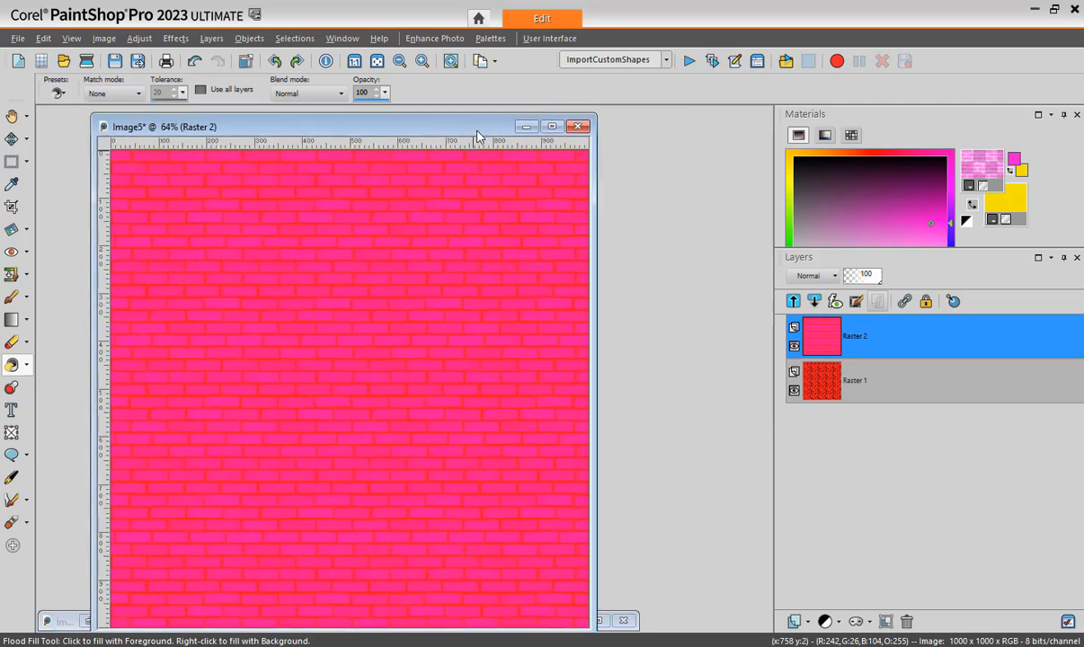
click(795, 347)
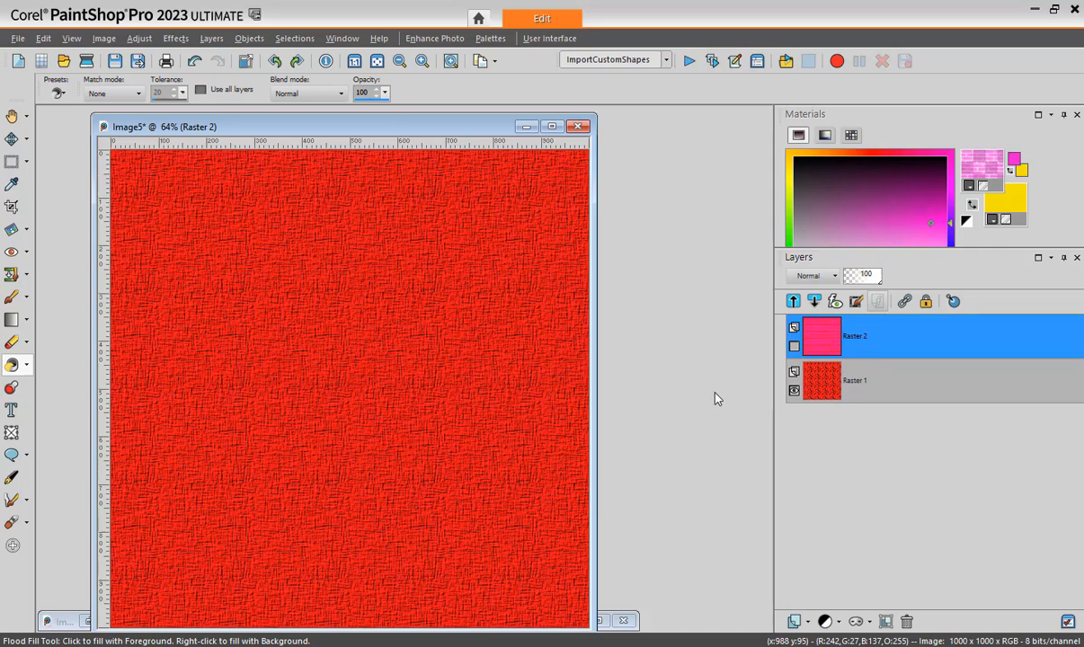
click(794, 349)
mouse_move(816, 350)
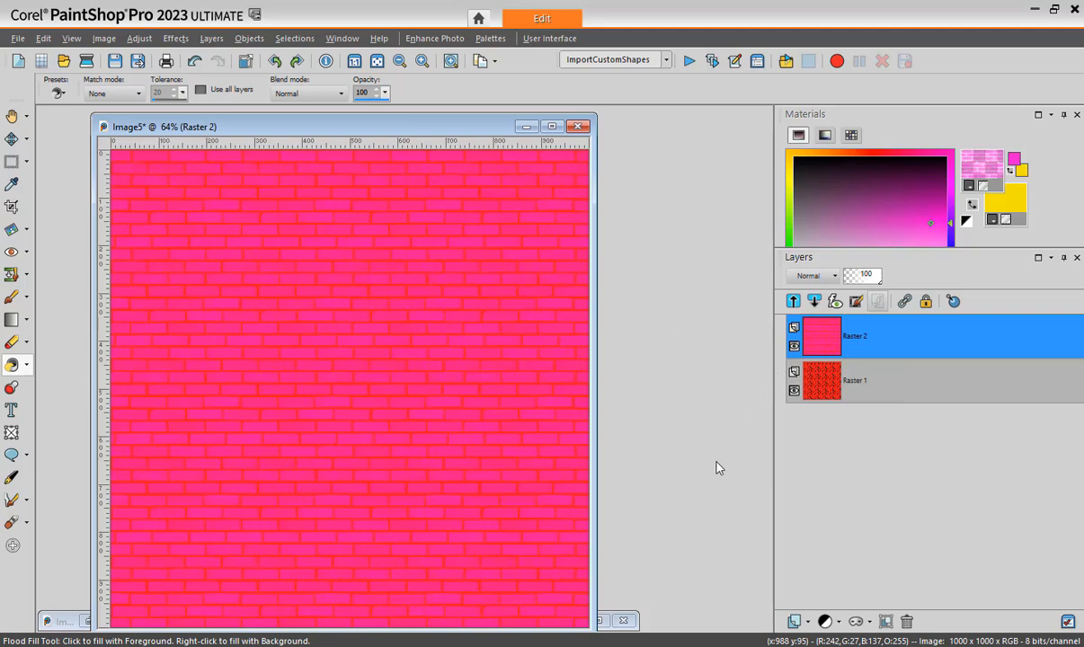
Add a new raster layer on top, fill it with the magenta brick material, and set its blend mode to Multiply
click(809, 621)
click(823, 512)
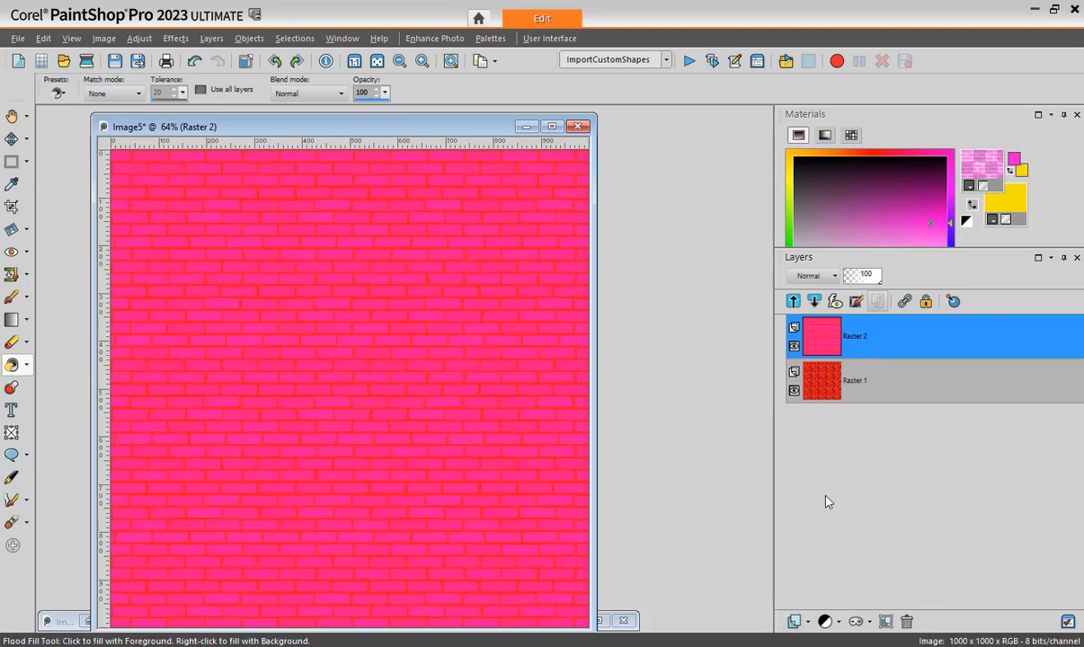
click(497, 411)
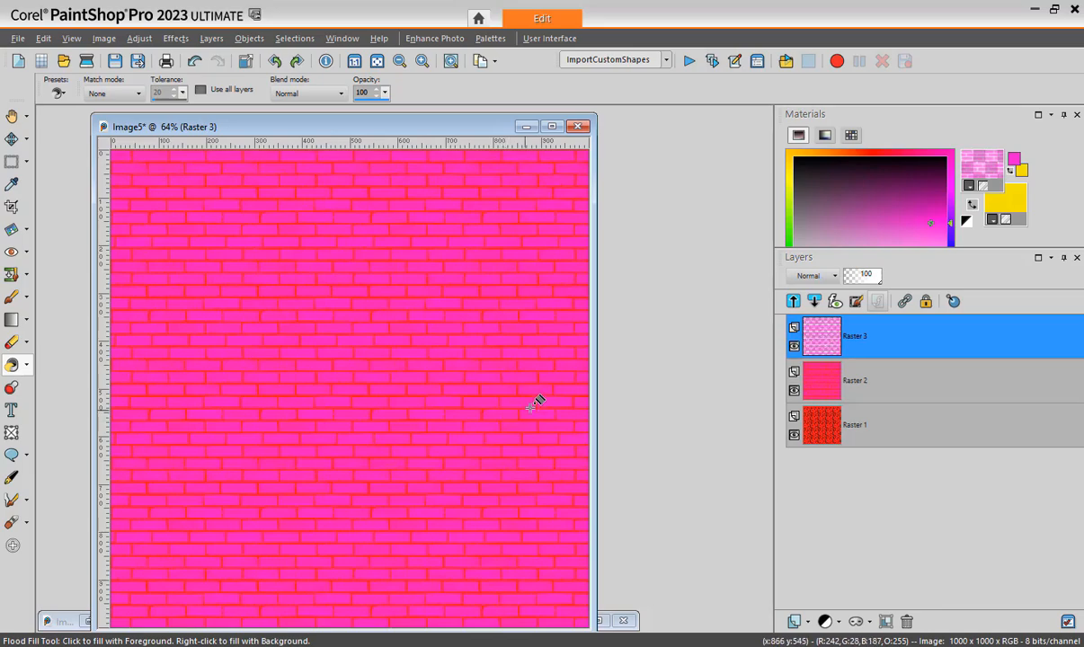
click(836, 280)
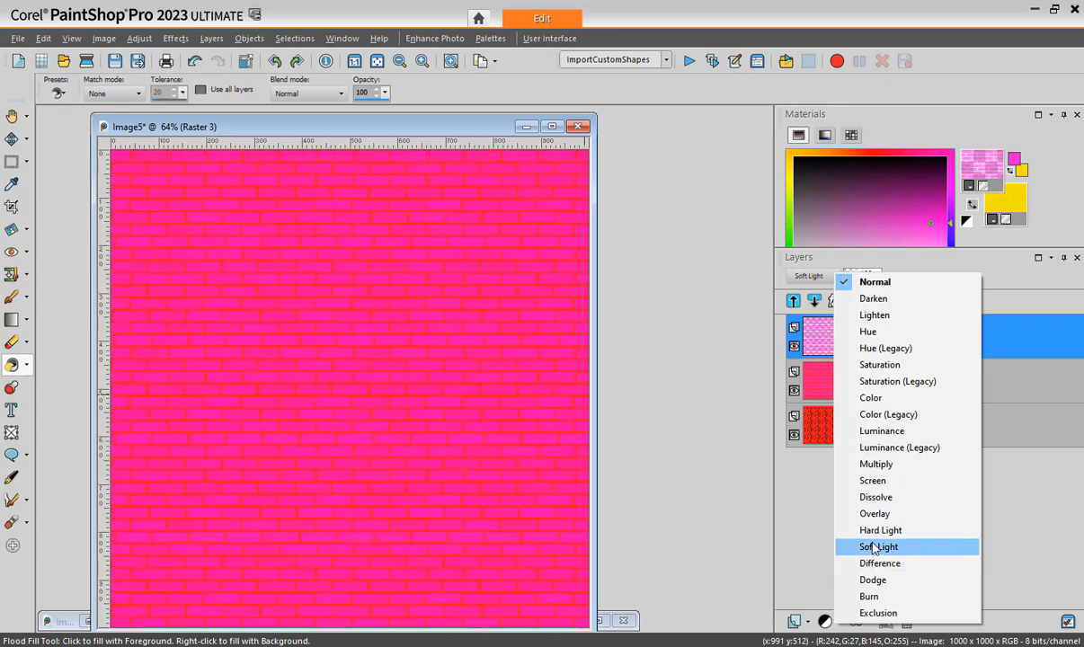
click(868, 463)
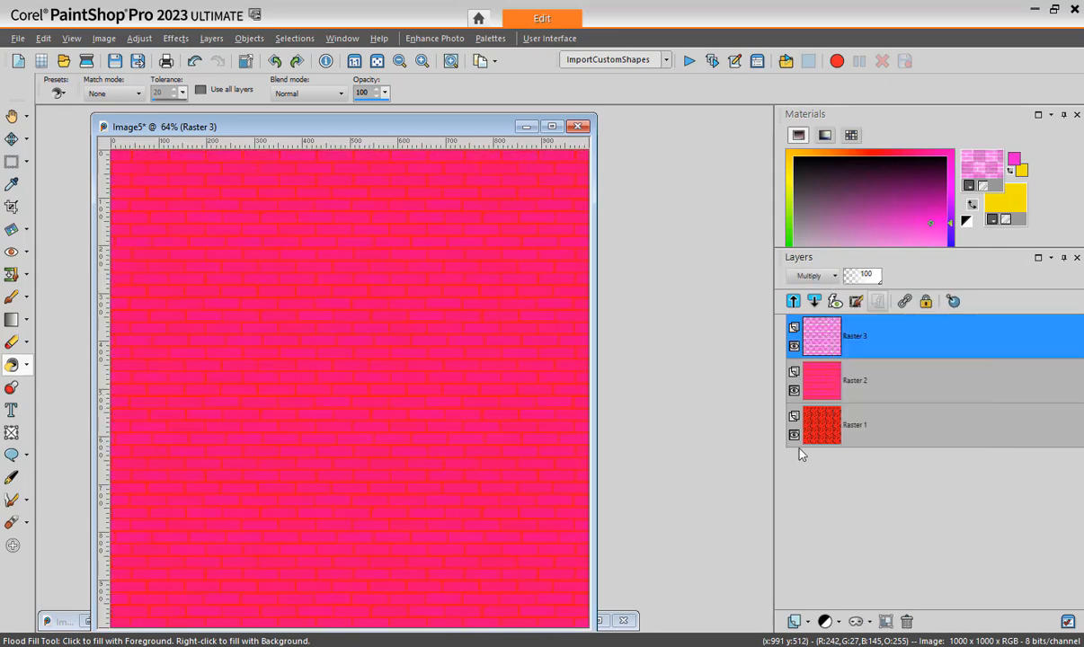
Set the background material to a solid red and flood-fill Raster 2 with it
click(824, 389)
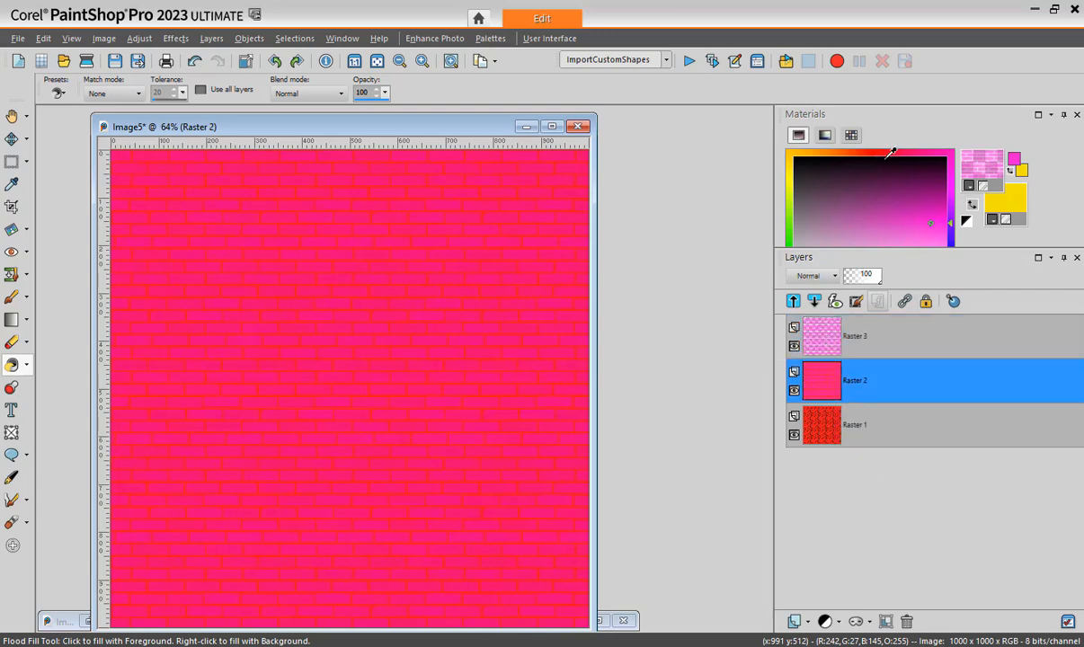
right_click(823, 151)
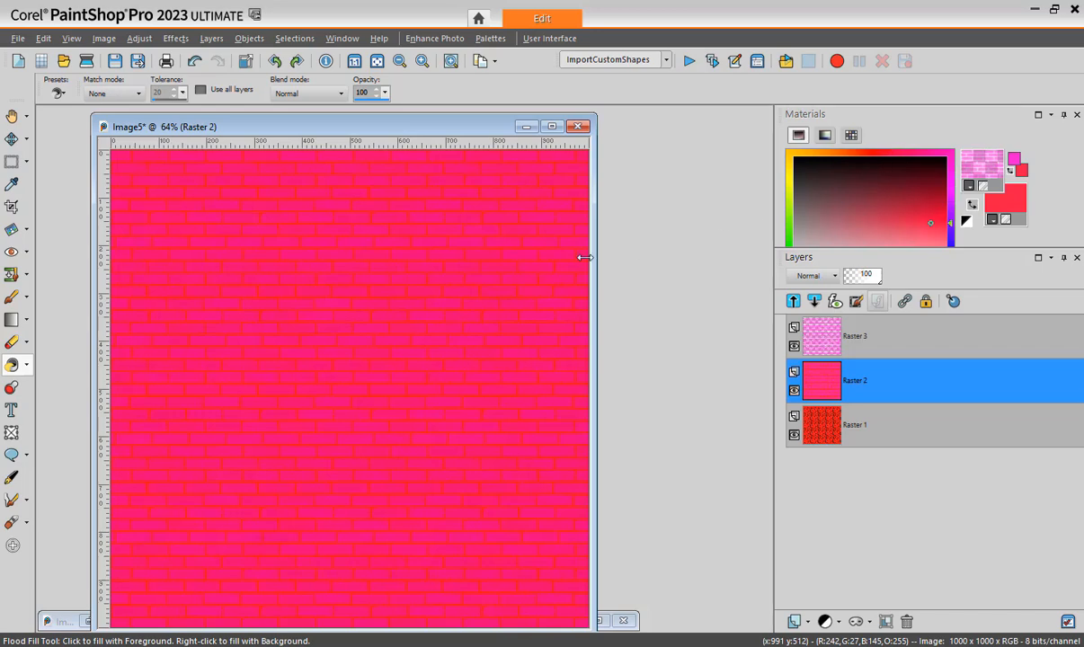
click(474, 328)
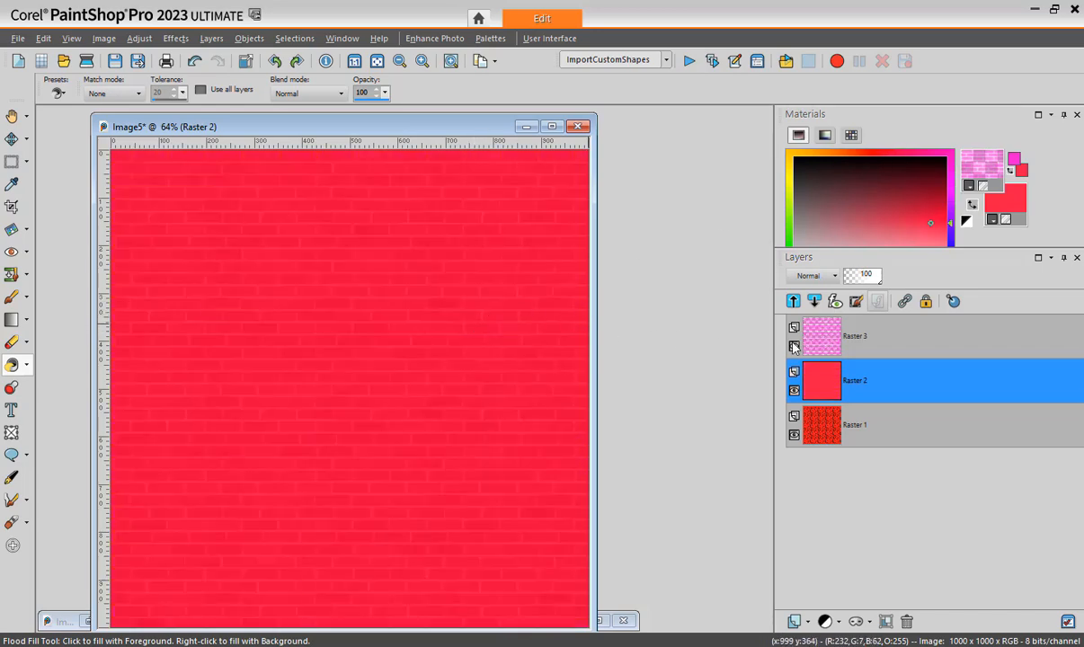
Set Raster 3's blend mode to Normal and lower its opacity to 69
click(823, 341)
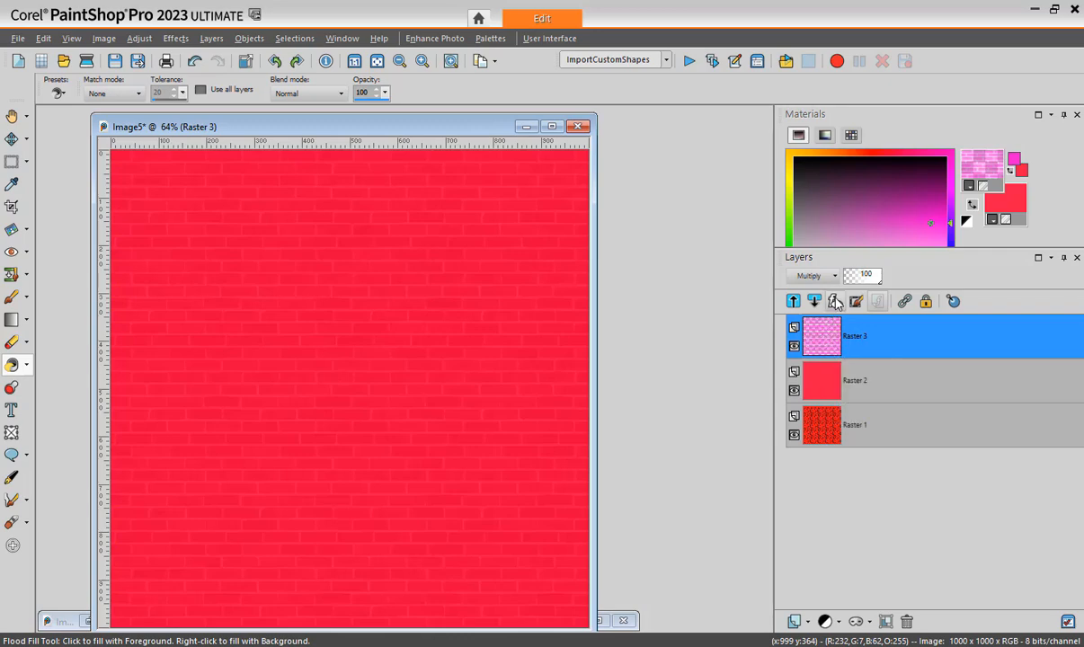
click(812, 276)
click(879, 134)
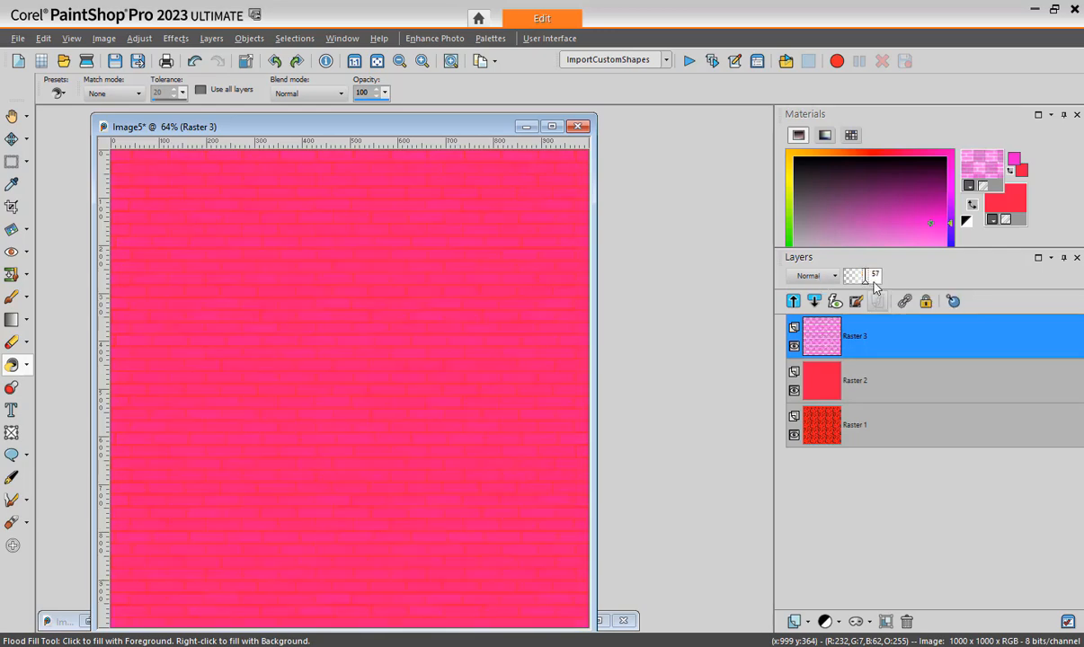
drag(874, 282, 871, 286)
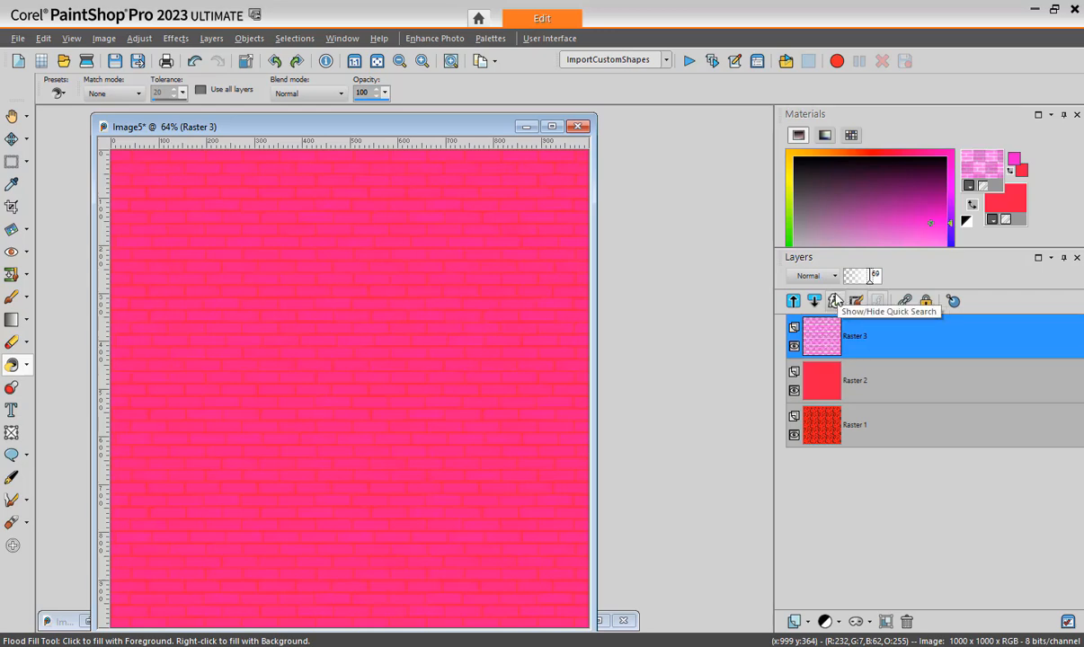
mouse_move(807, 349)
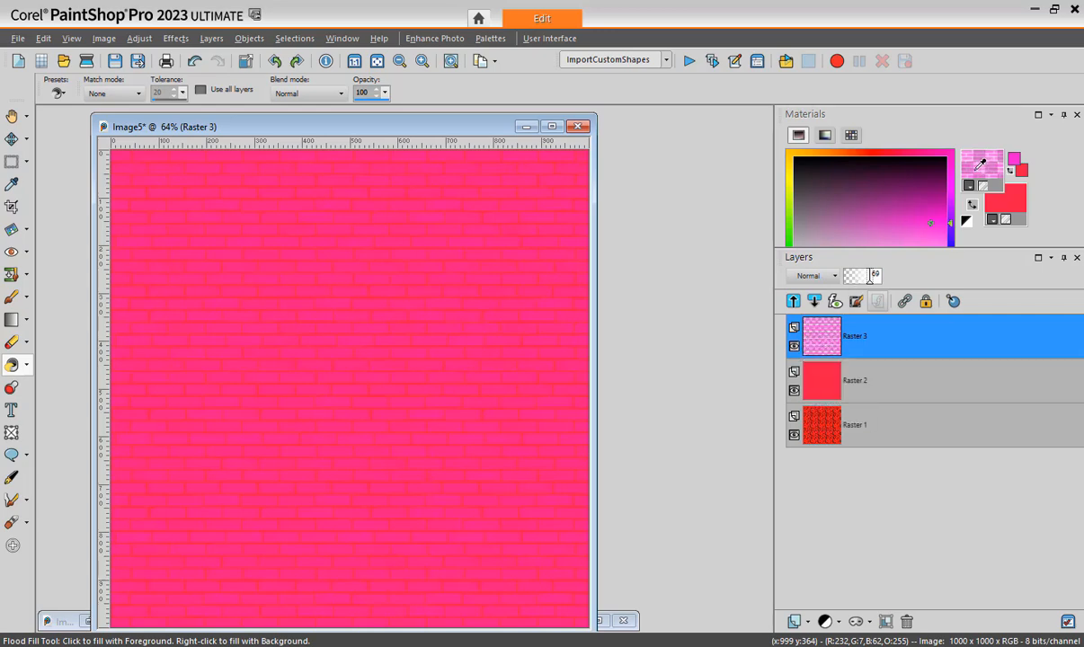
Try a scale of 59 and an angle of 9 for the foreground material's brick texture, and discard the changes
click(985, 159)
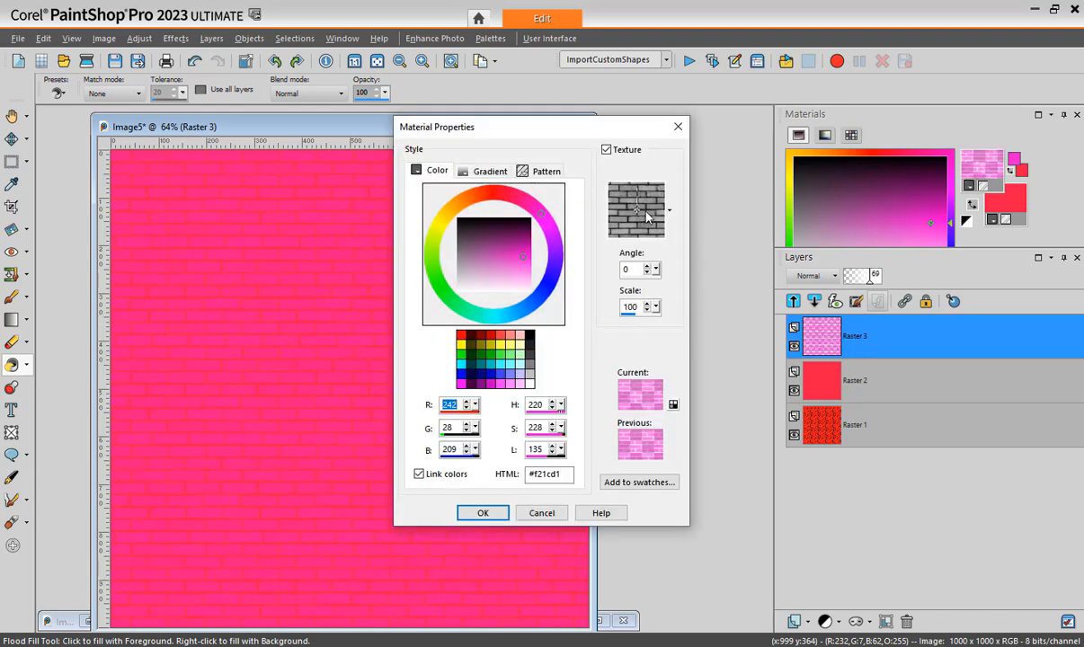
drag(630, 315, 630, 314)
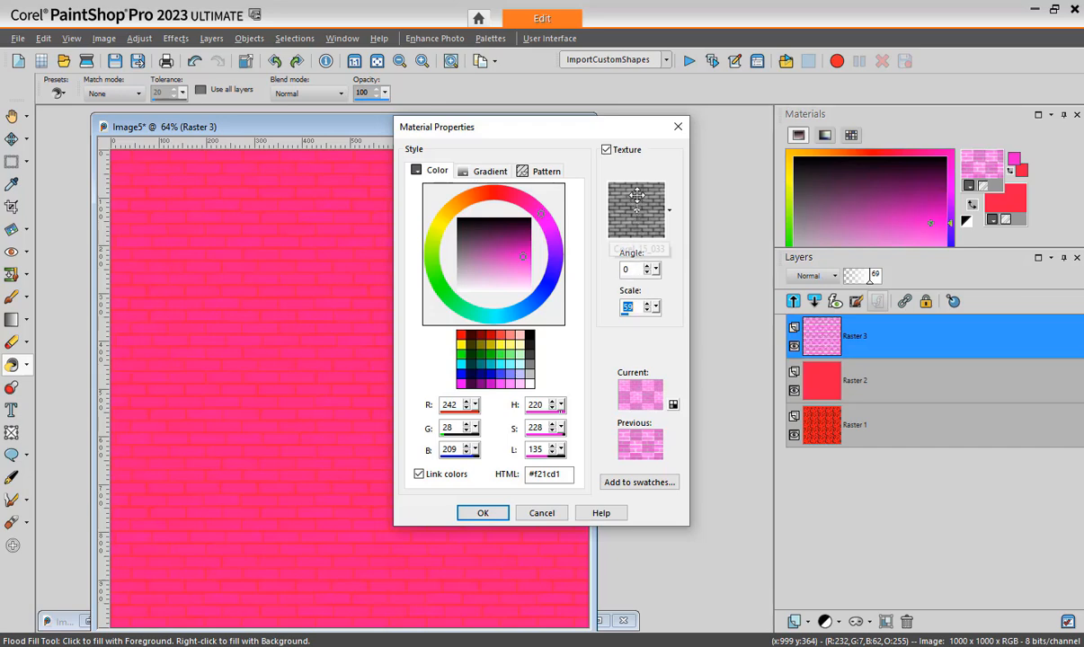
drag(636, 196, 637, 195)
click(541, 513)
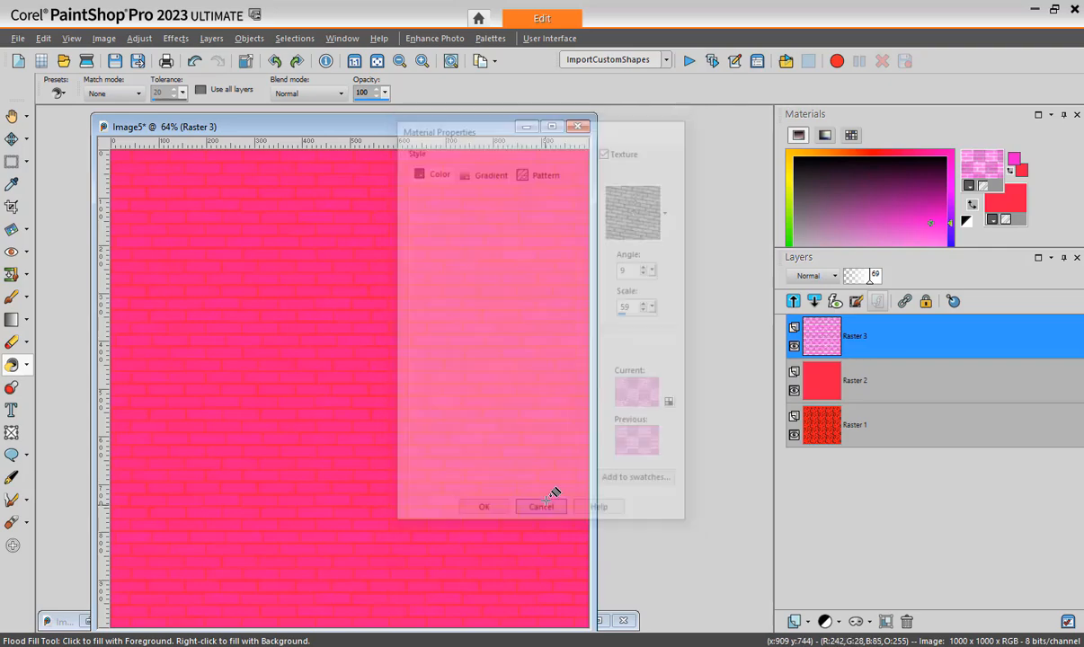
Hide Raster 3 and make Raster 2 the active layer
click(794, 346)
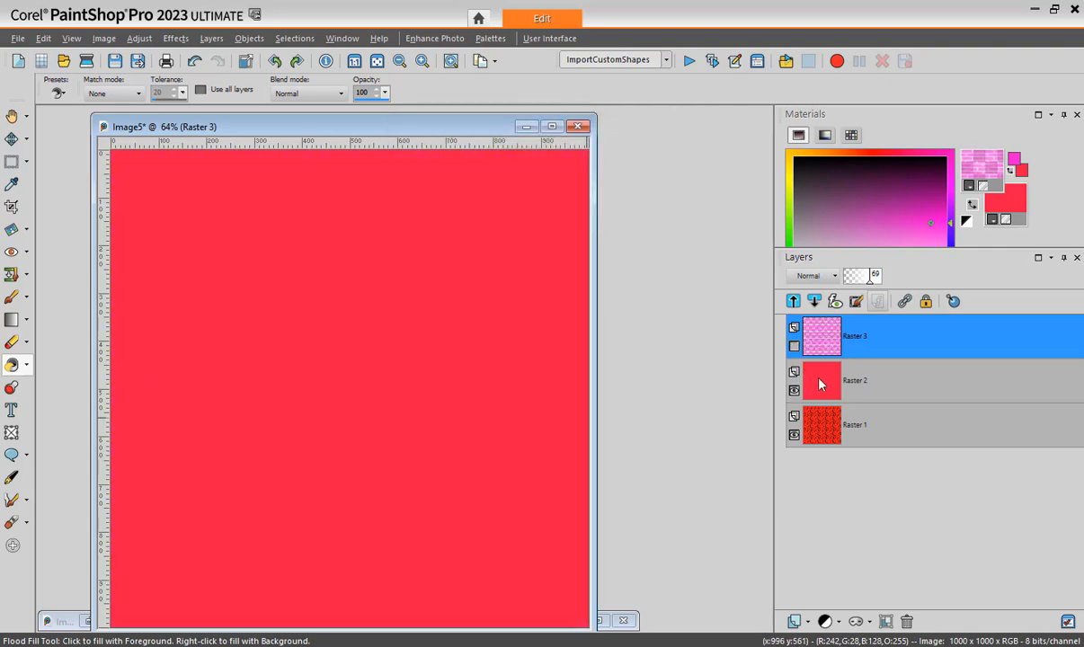
click(823, 380)
Preview the Texture effect on Raster 2, browse the available textures, and cancel the effect
click(176, 38)
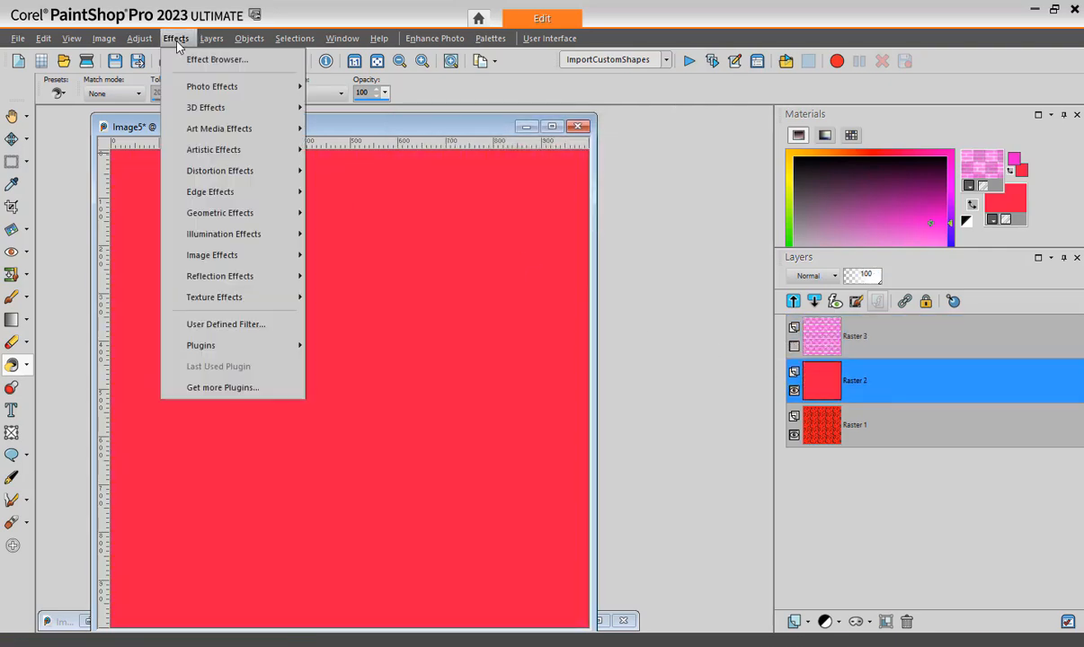
mouse_move(239, 305)
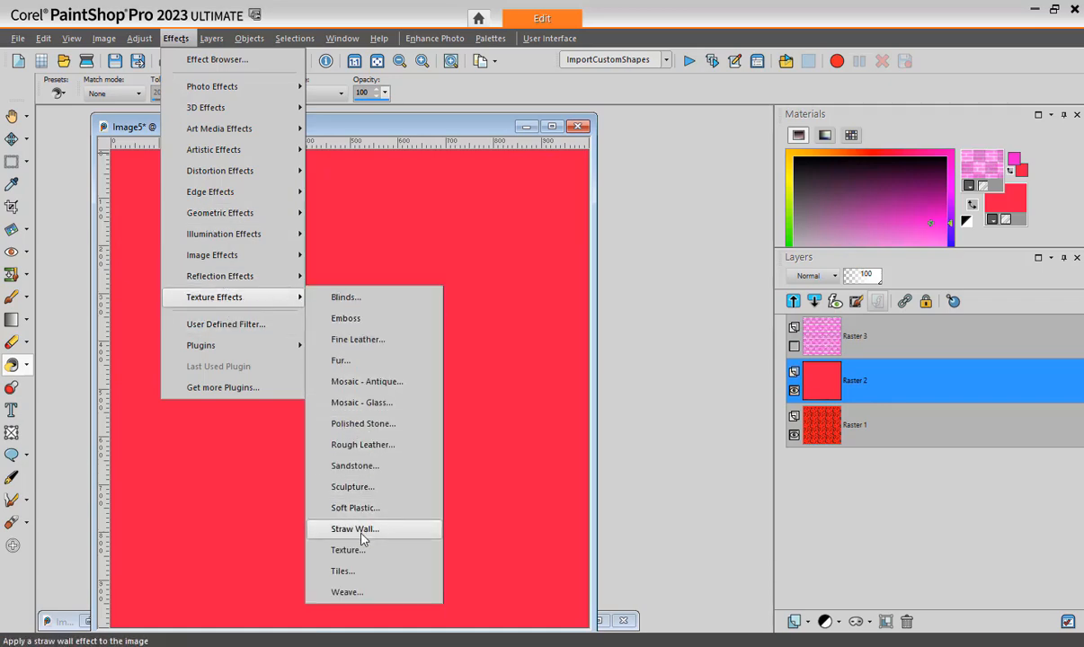
click(346, 554)
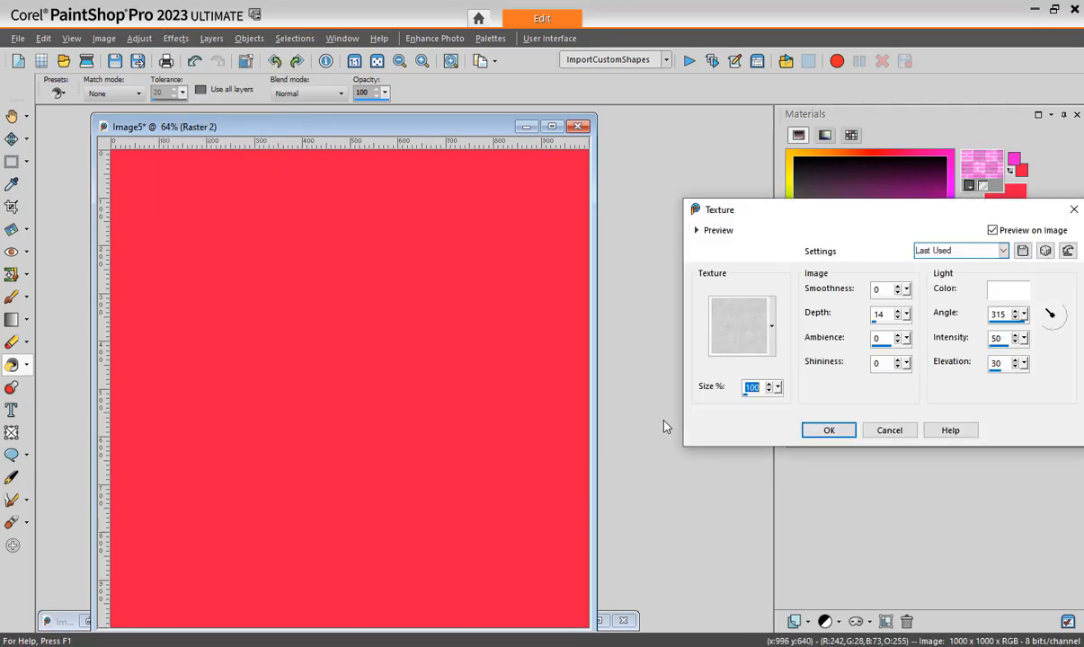
drag(819, 224, 693, 216)
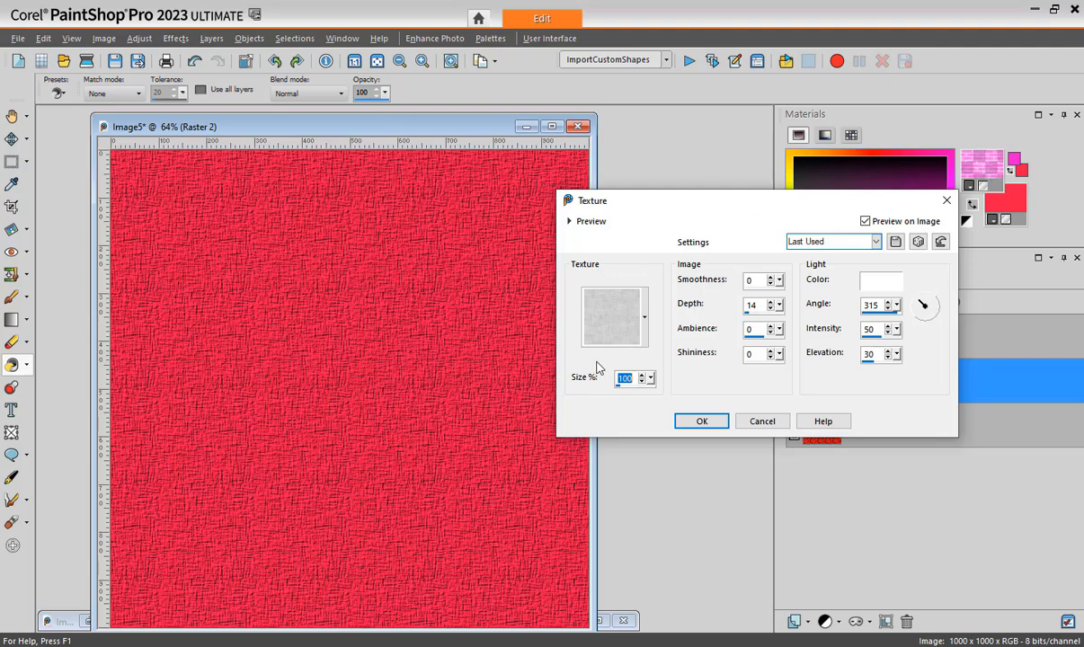
click(644, 320)
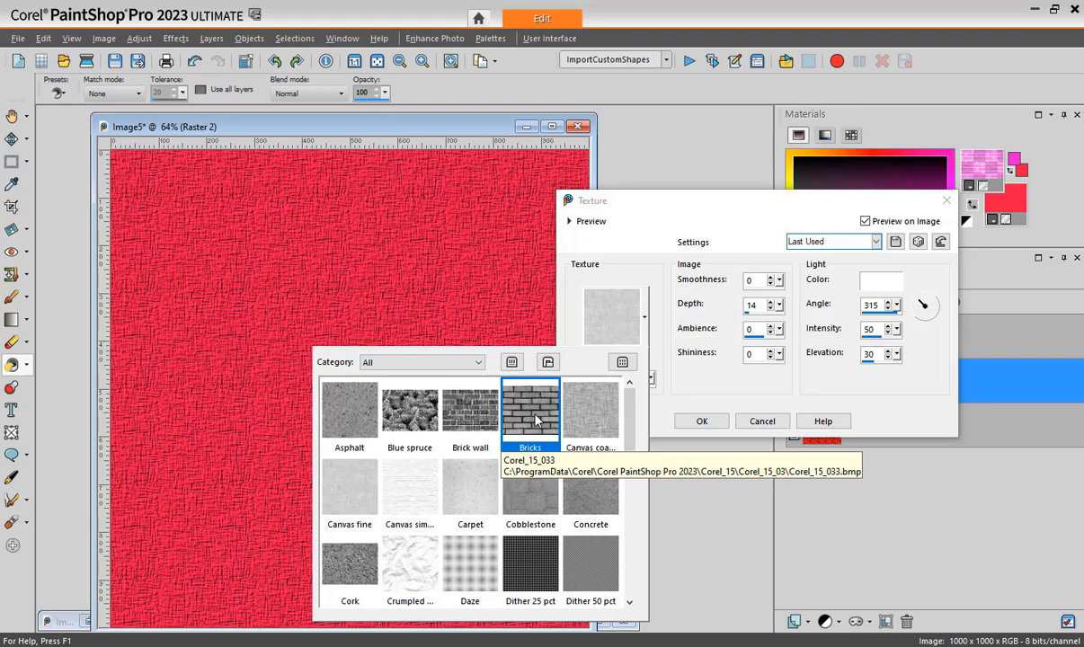
click(591, 412)
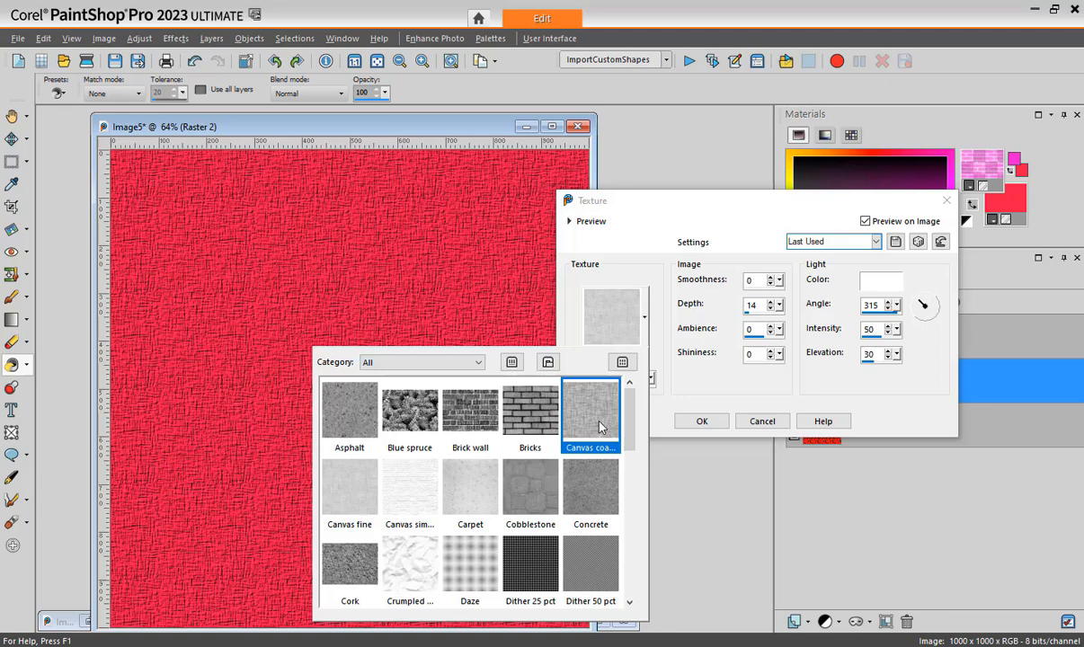
click(690, 398)
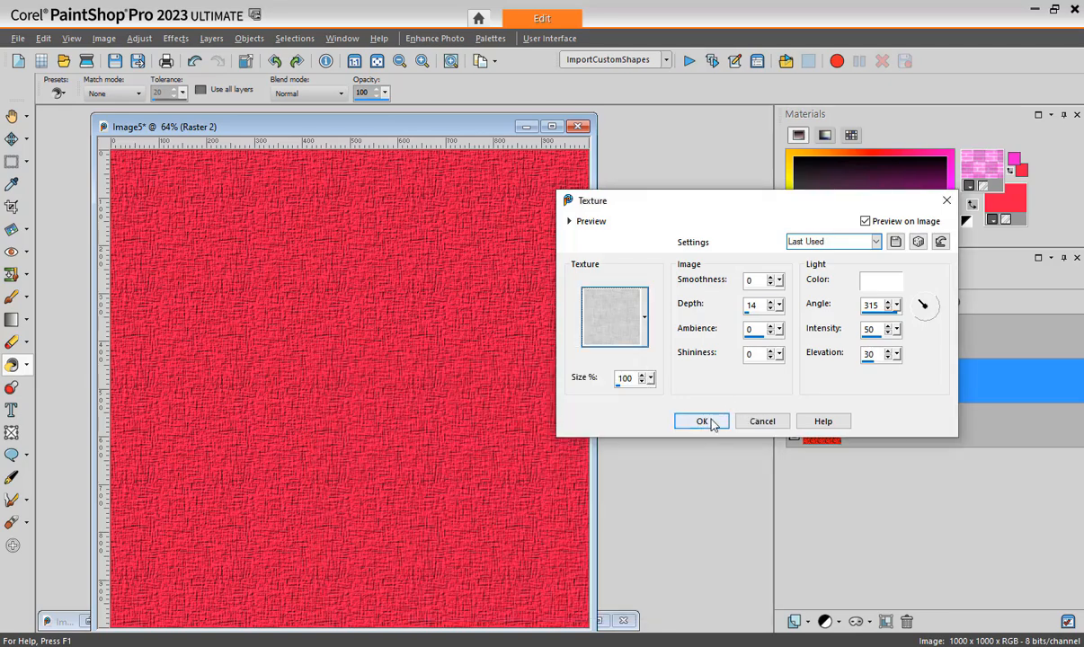
click(761, 422)
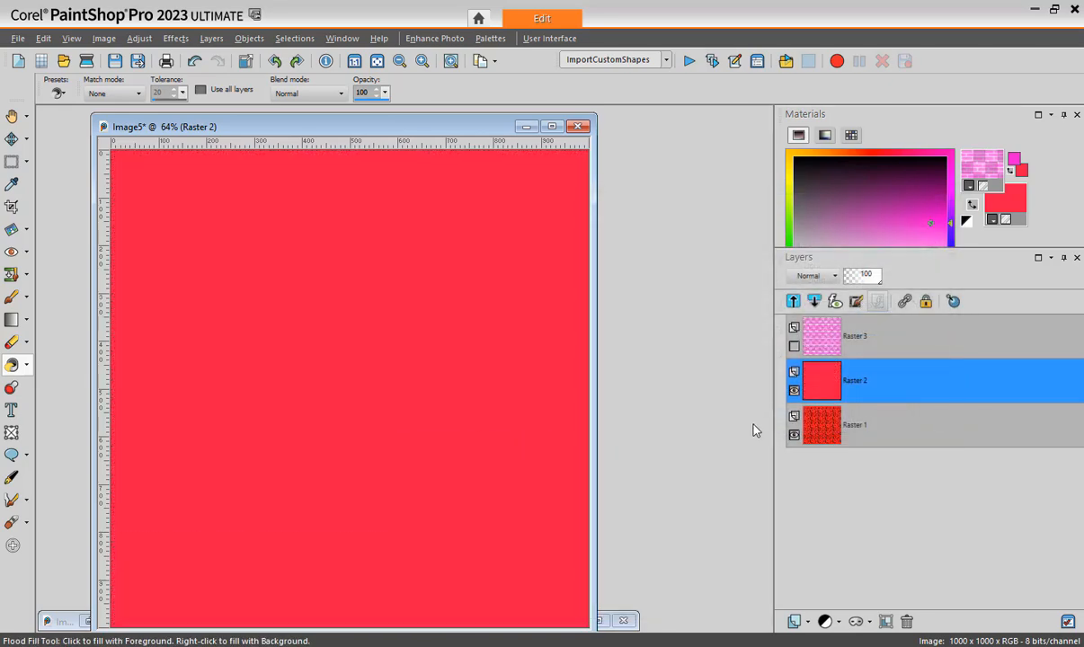